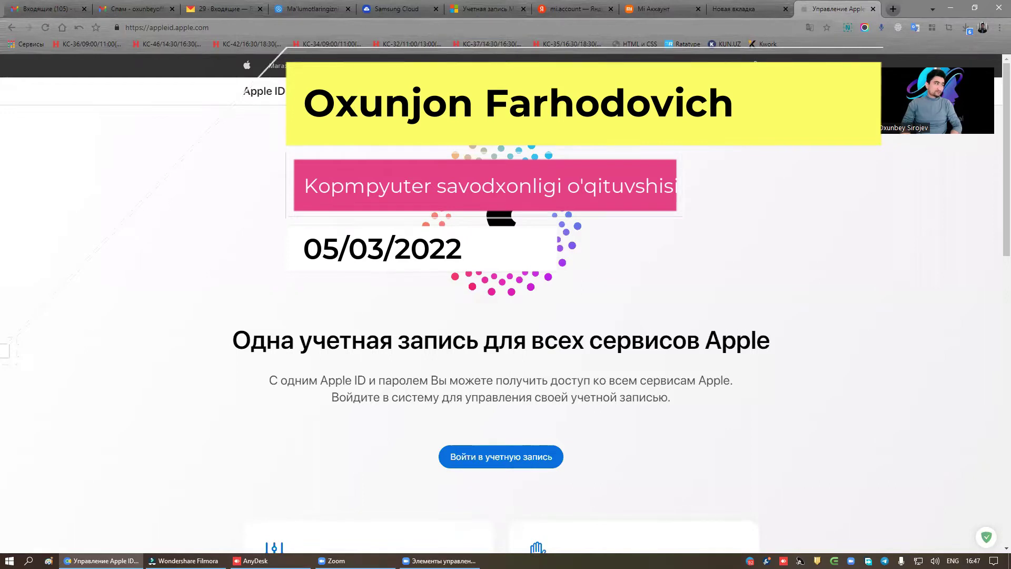
- Search Yandex for appleid.apple.com in a new tab and open the 'Управление Apple ID' result
key("ctrl+t")
type("appe")
key("BackSpace")
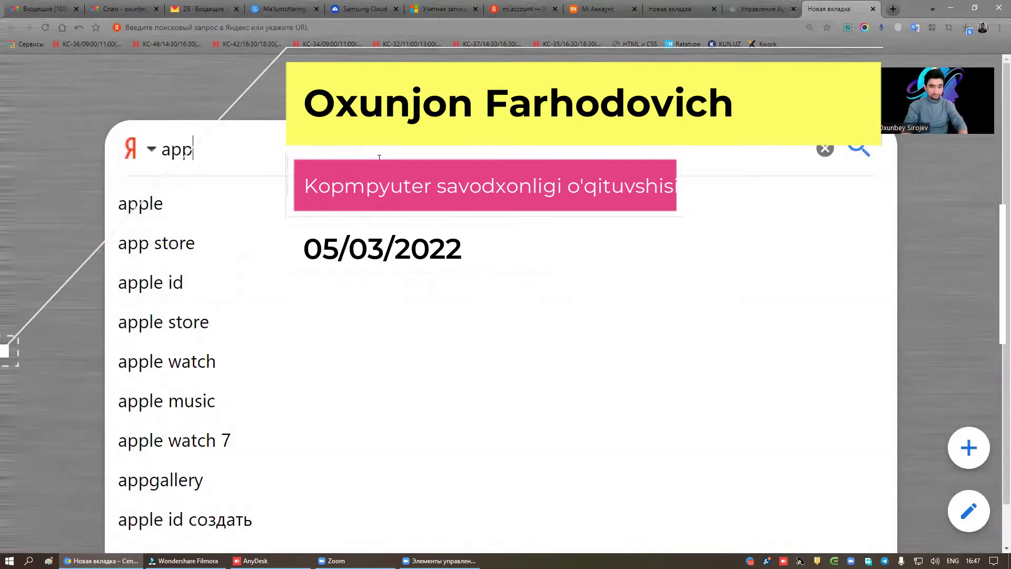
type("le")
key("BackSpace")
type("e")
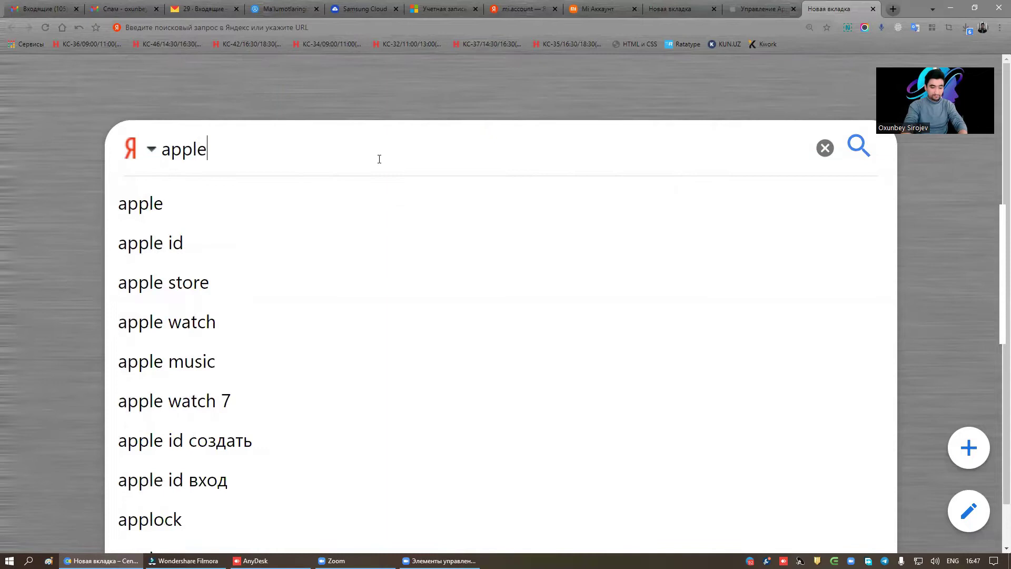
type("id.apple.com")
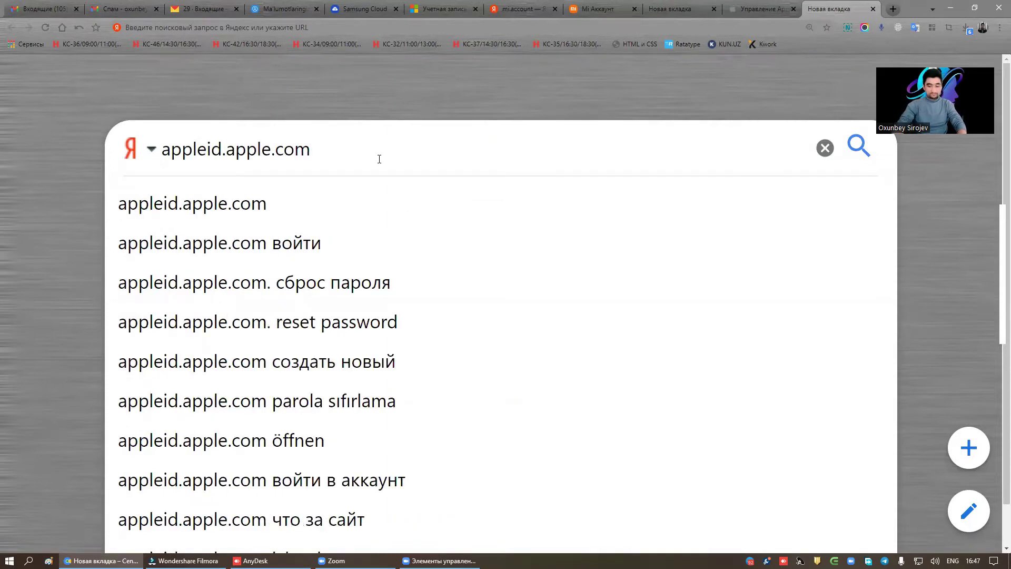
key("Return")
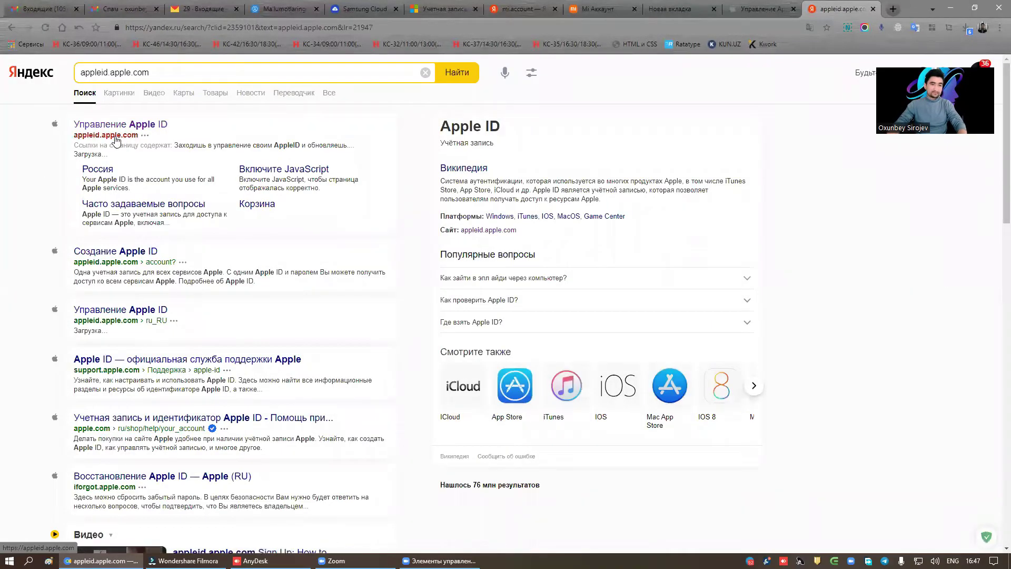
left_click(111, 131)
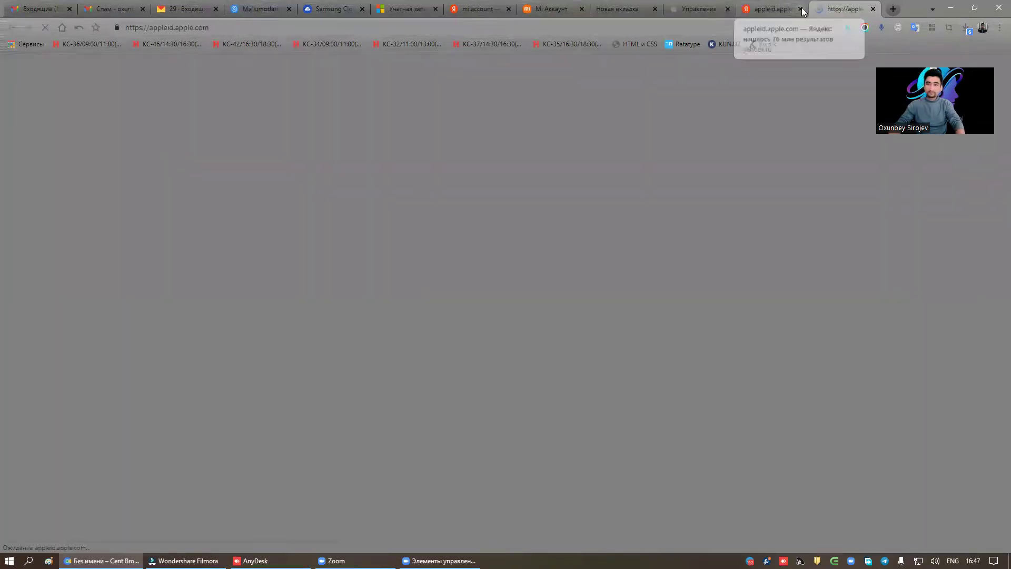
left_click(800, 9)
- Close the leftover Apple ID tab and go to the 'Создание Apple ID' page
left_click(727, 9)
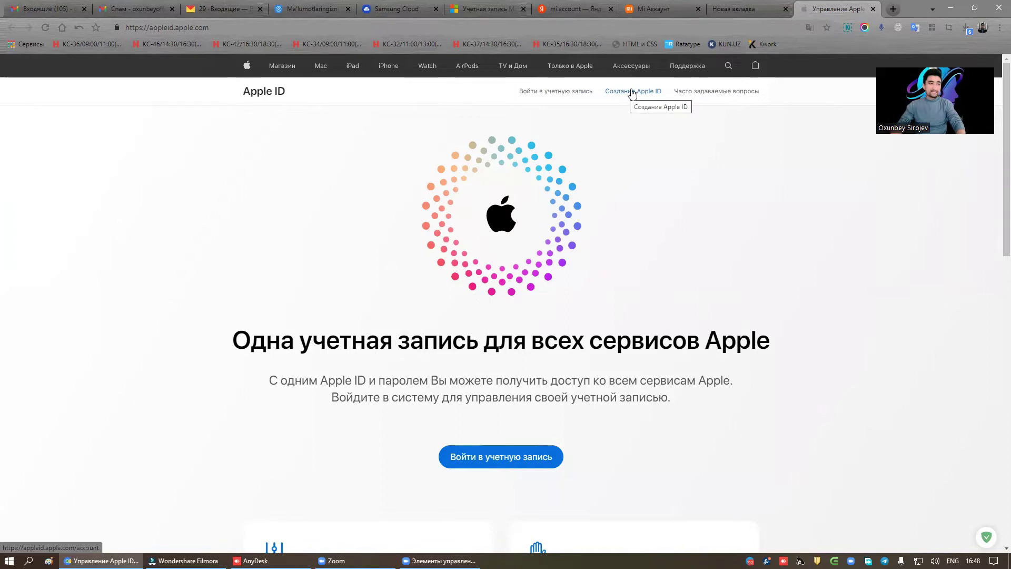
left_click(632, 93)
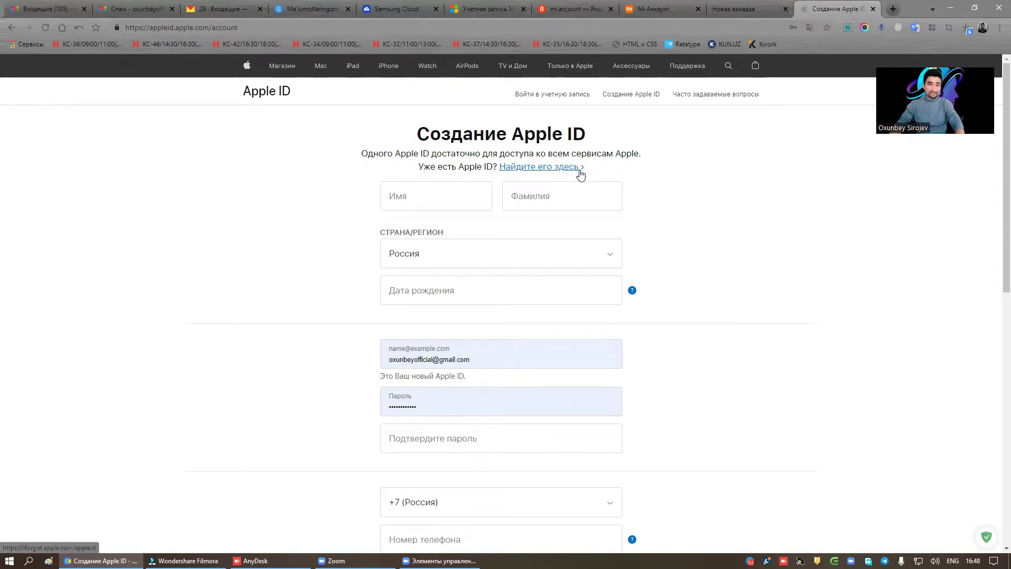
- Enter the account holder's first name and last name
left_click(414, 192)
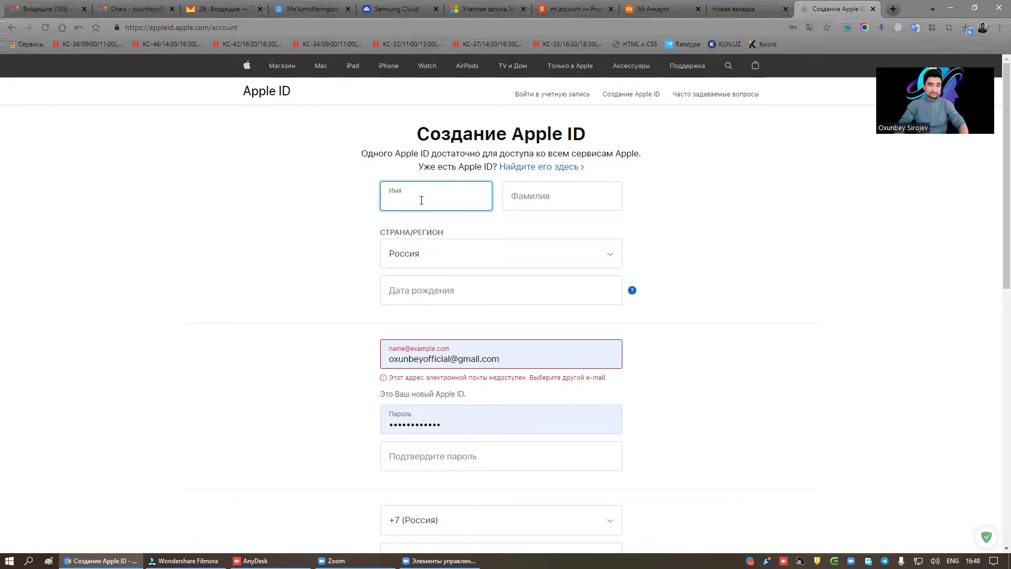
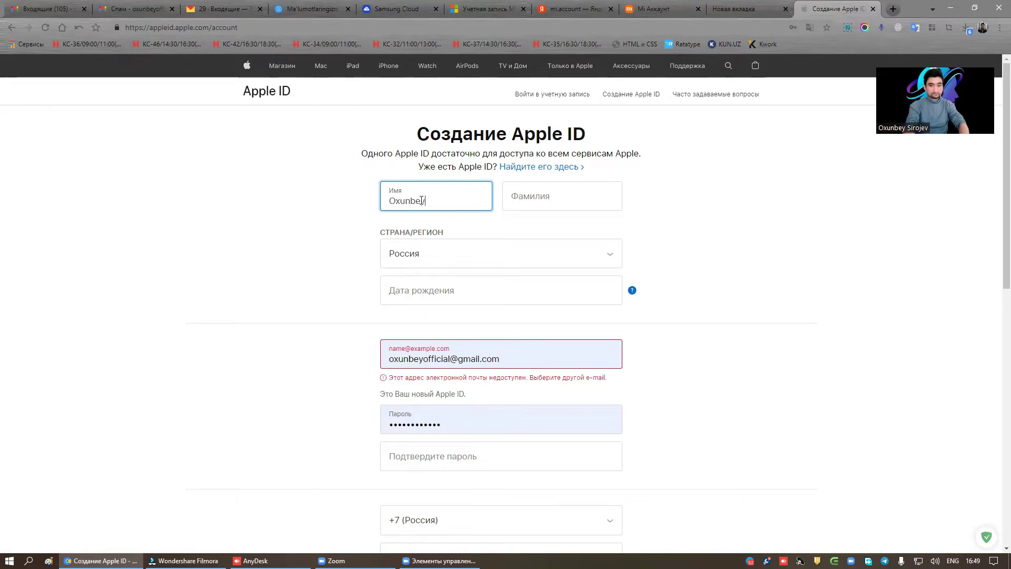
key("Tab")
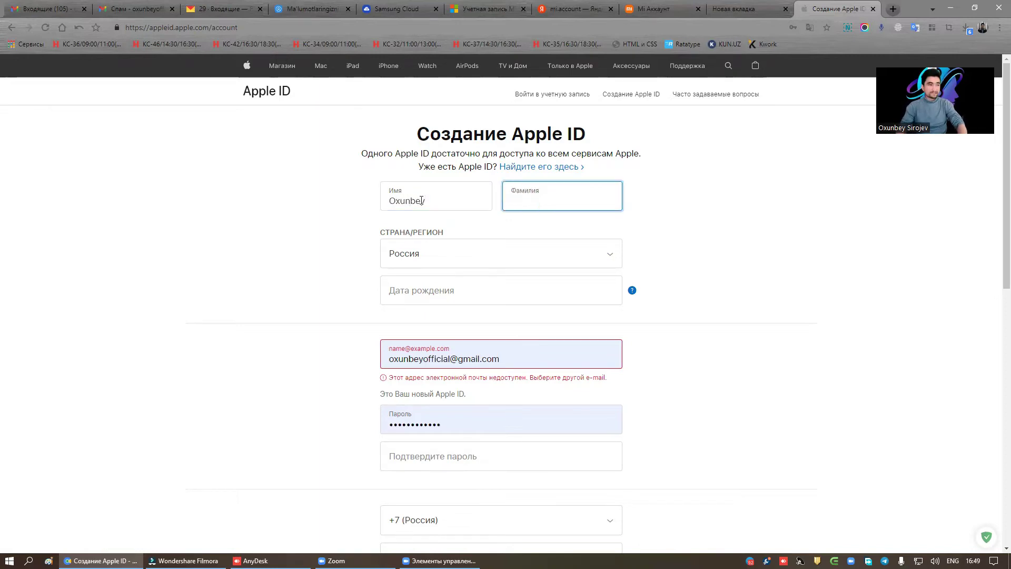
key("Tab")
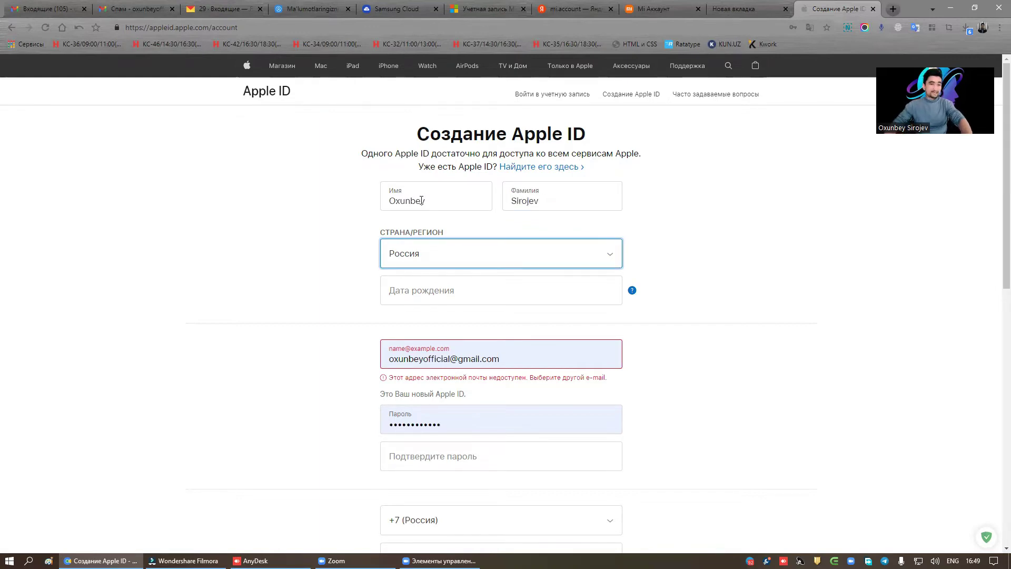
left_click(463, 251)
scroll(463, 368, "down", 6)
scroll(470, 382, "down", 15)
scroll(469, 380, "up", 6)
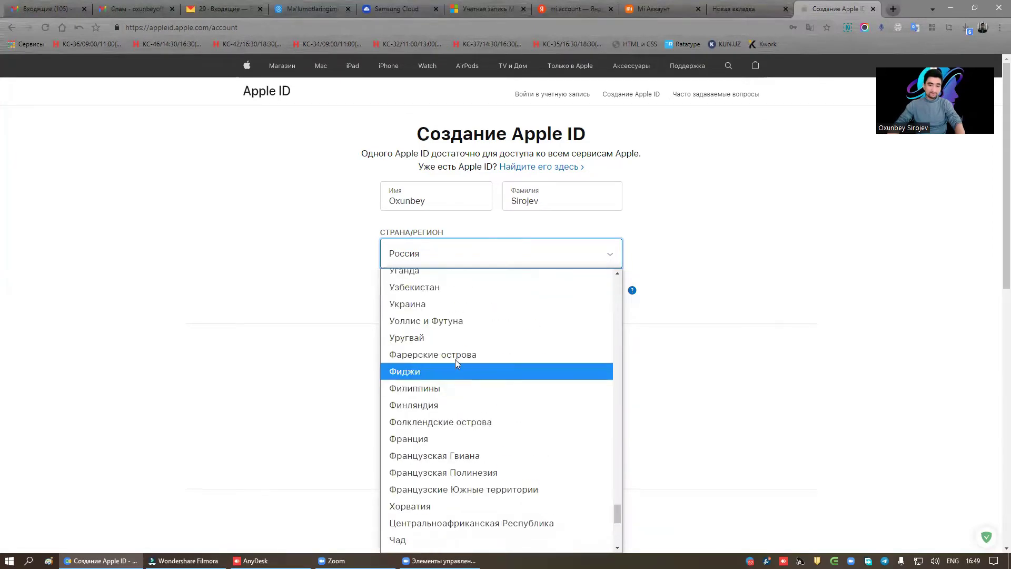
left_click(440, 288)
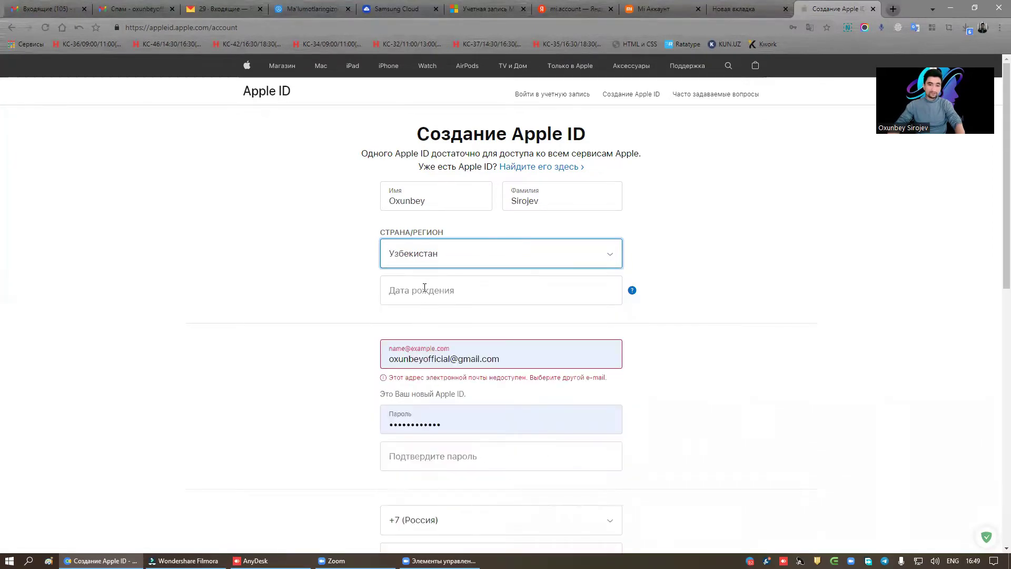
left_click(425, 290)
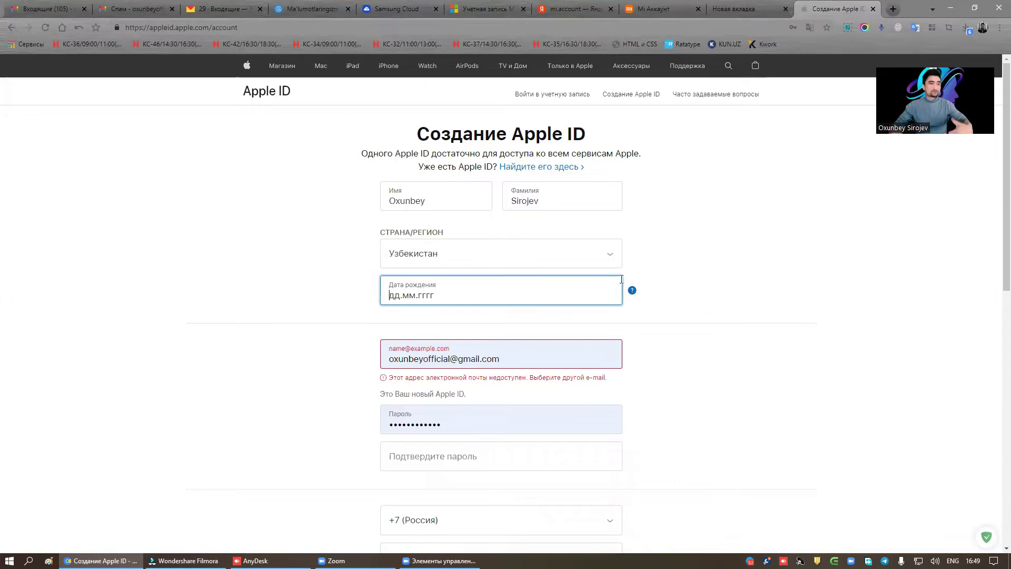
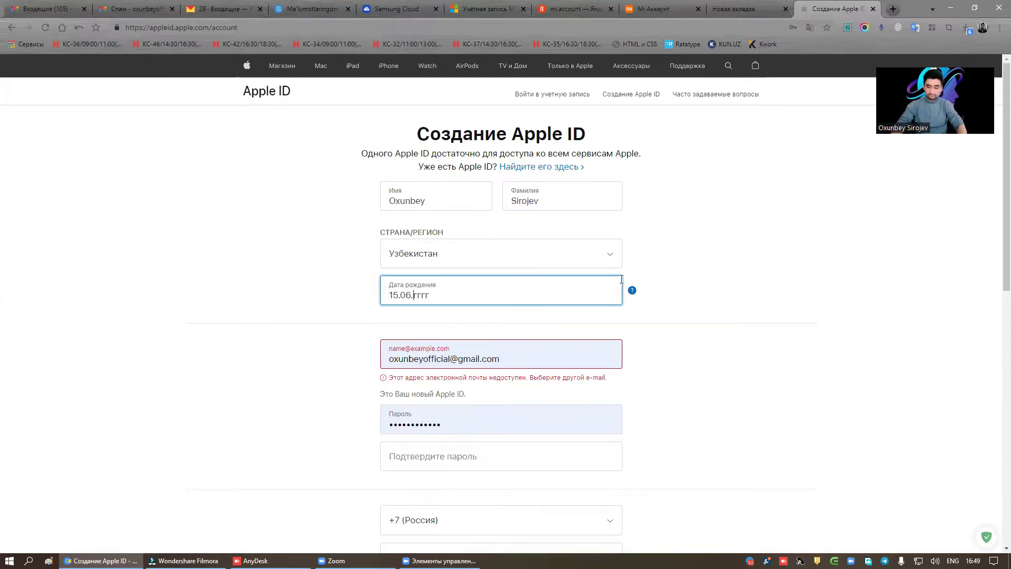
key("Tab")
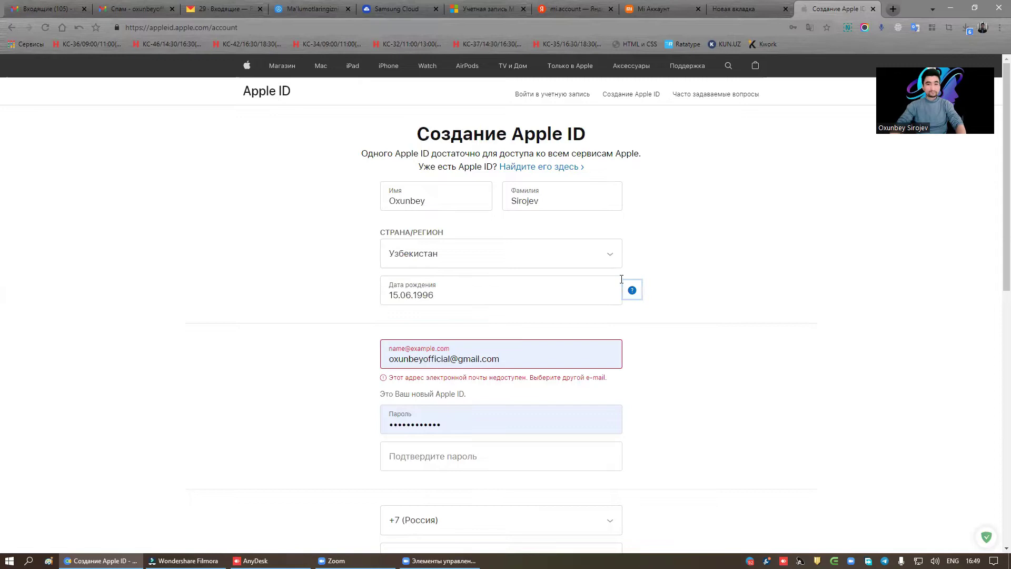
- Clear the prefilled e-mail and refill e-mail and password from a saved login
scroll(441, 361, "down", 1)
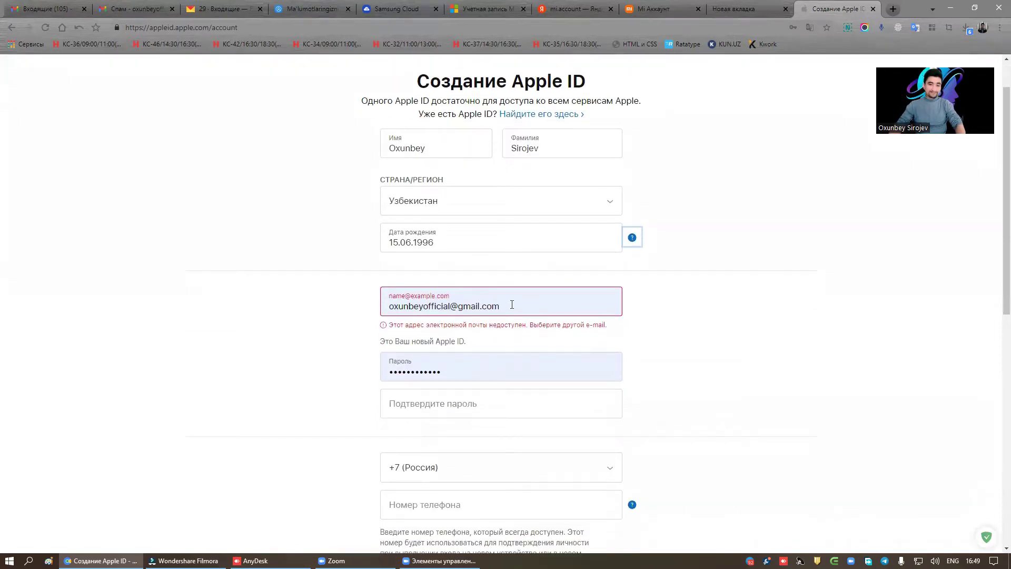
left_click(530, 305)
left_click_drag(530, 305, 356, 308)
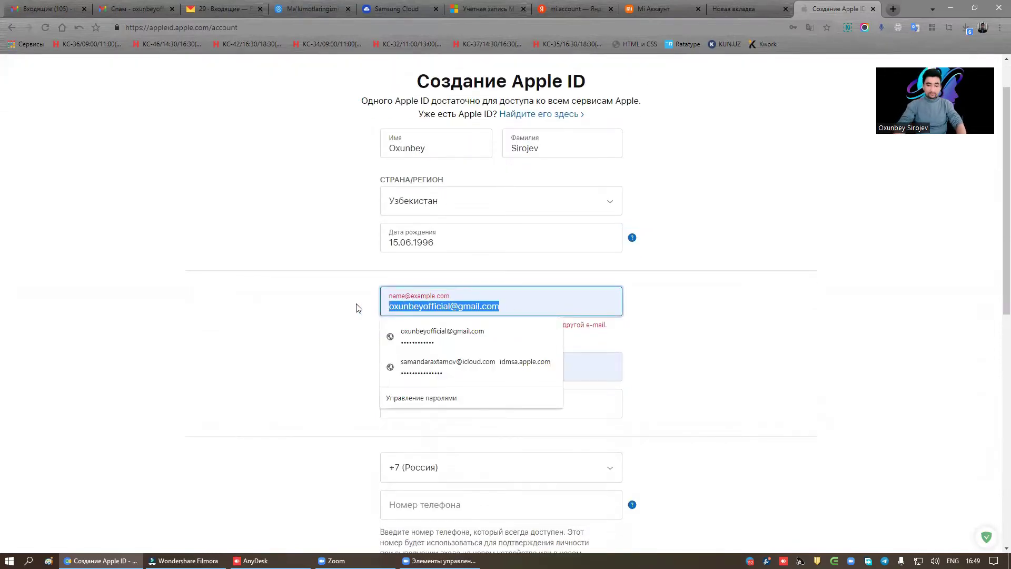
key("BackSpace")
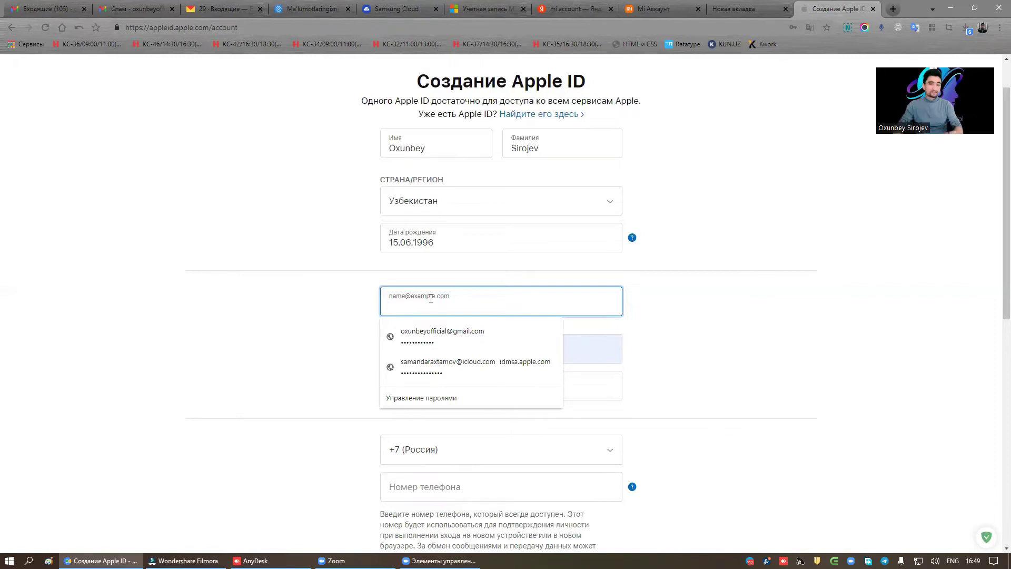
left_click(447, 335)
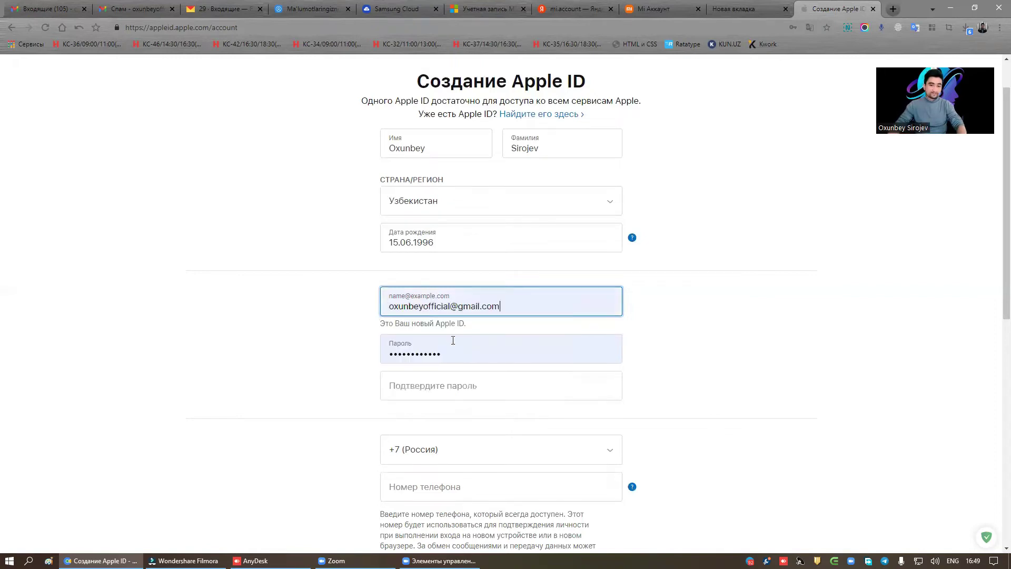
left_click(514, 371)
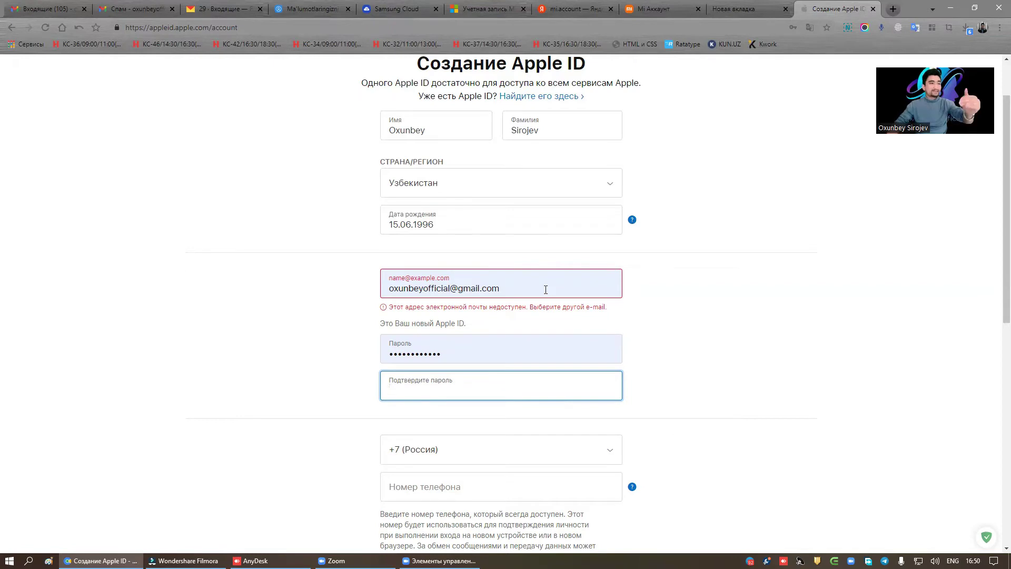
- Replace the gmail.com domain in the e-mail address with yandex
left_click(448, 288)
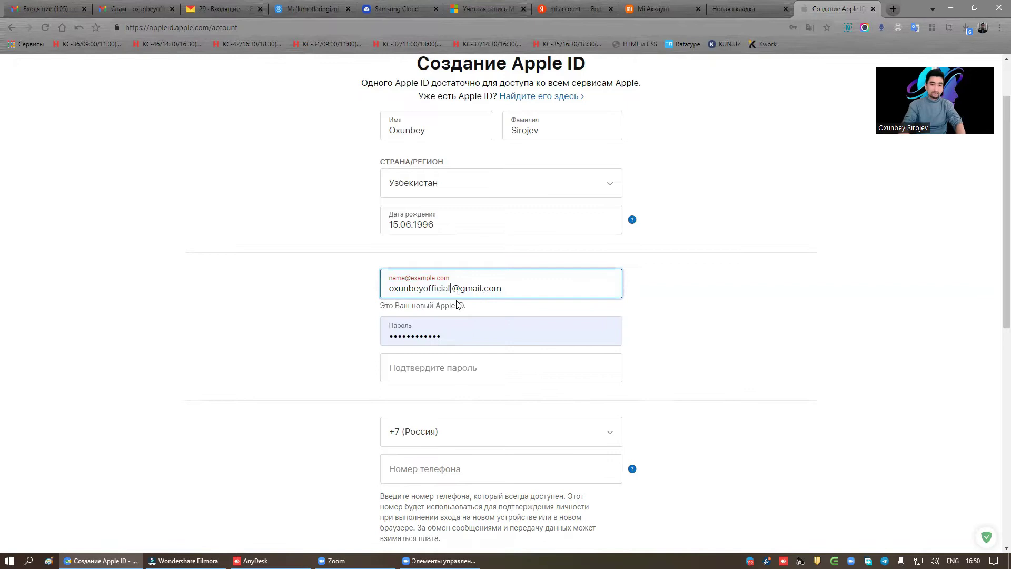
left_click(485, 372)
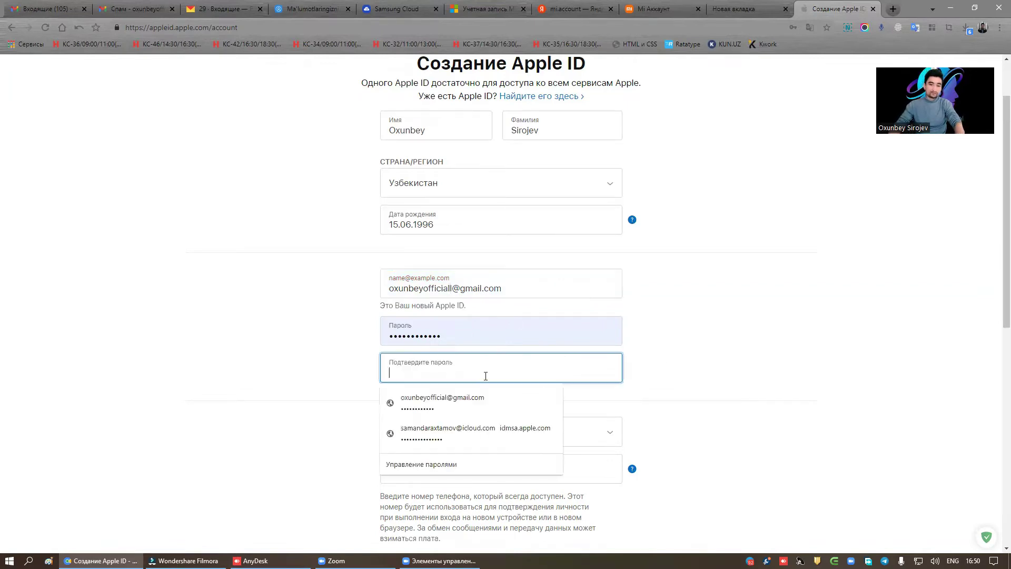
left_click(505, 288)
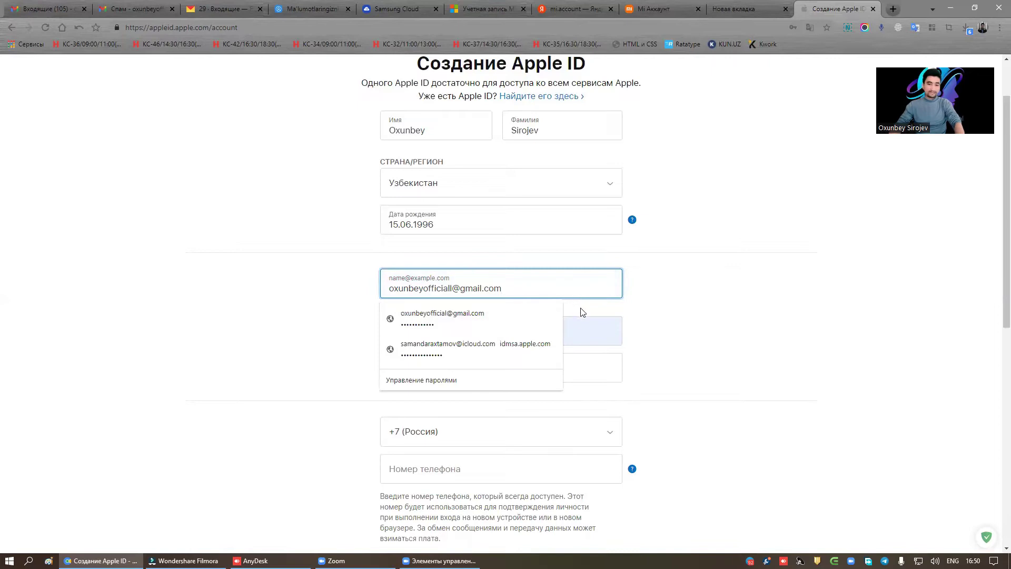
left_click_drag(506, 289, 459, 298)
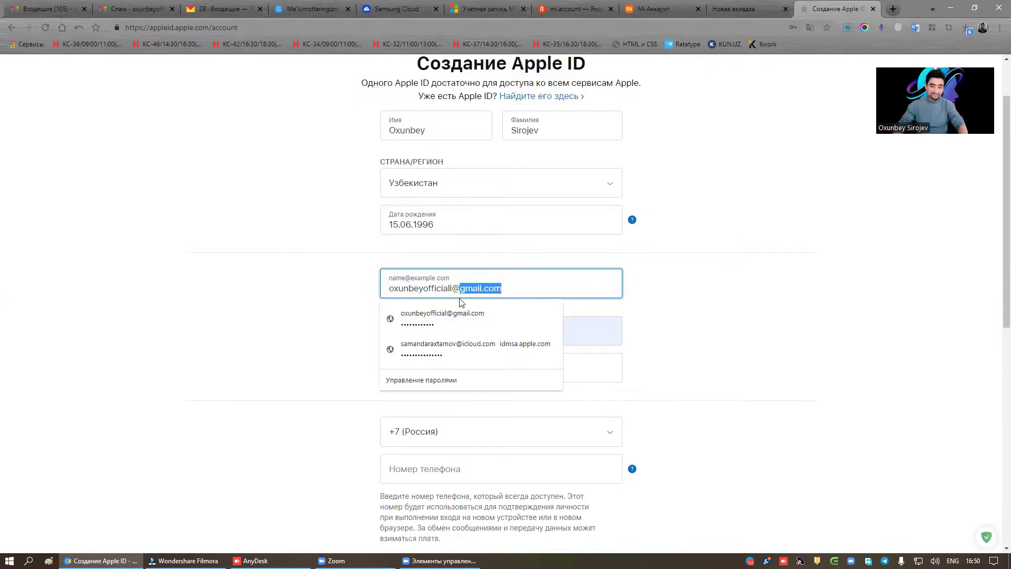
key("BackSpace")
type("yandex")
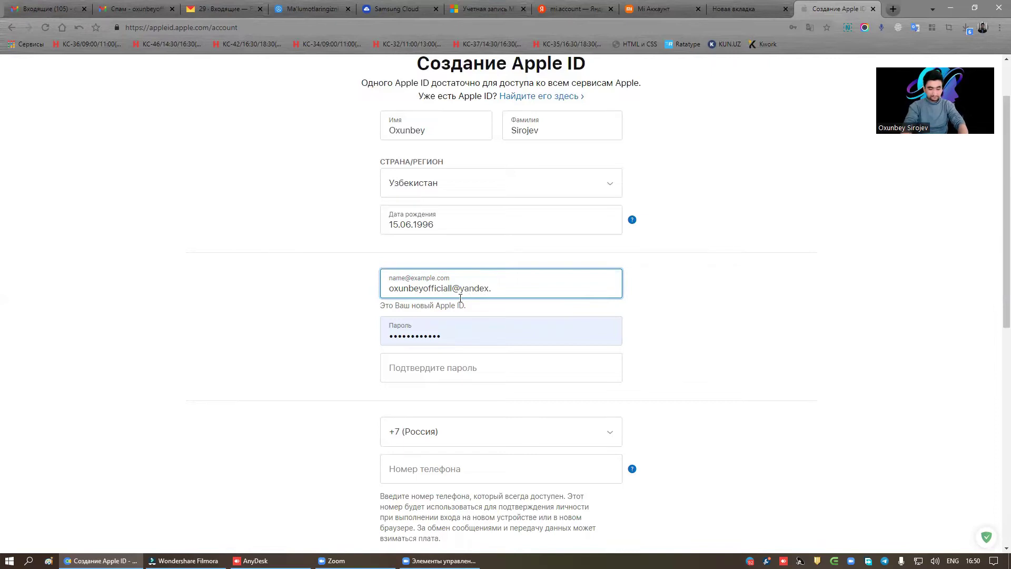
- Delete the autofilled password and select the whole e-mail address
left_click(523, 336)
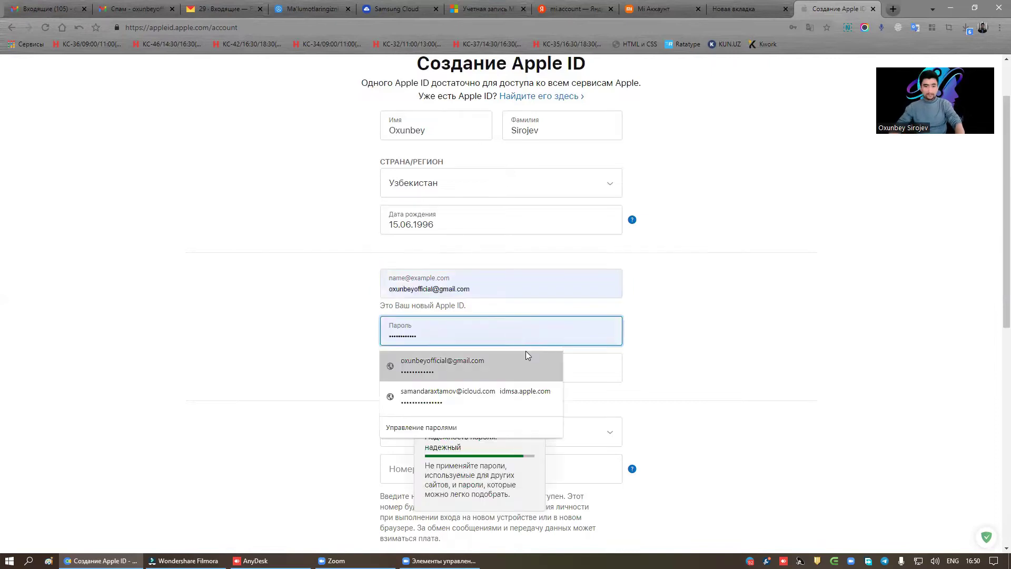
left_click_drag(521, 335, 354, 333)
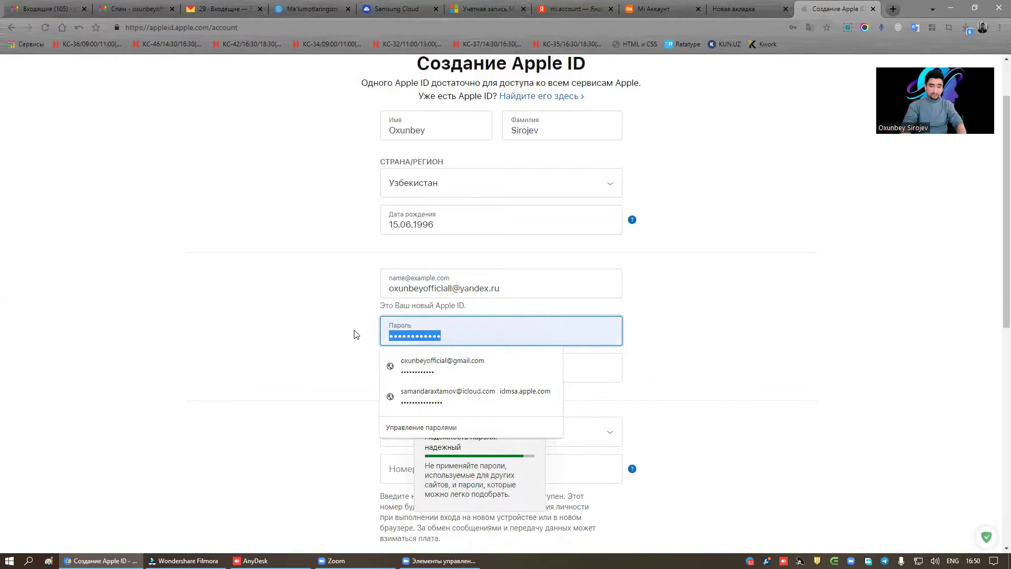
key("BackSpace")
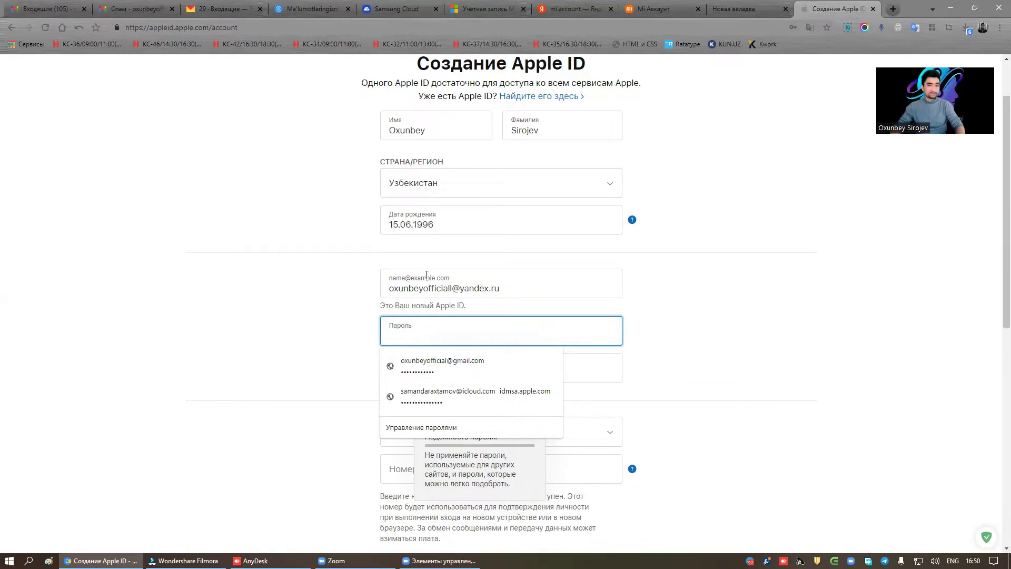
left_click_drag(522, 288, 377, 290)
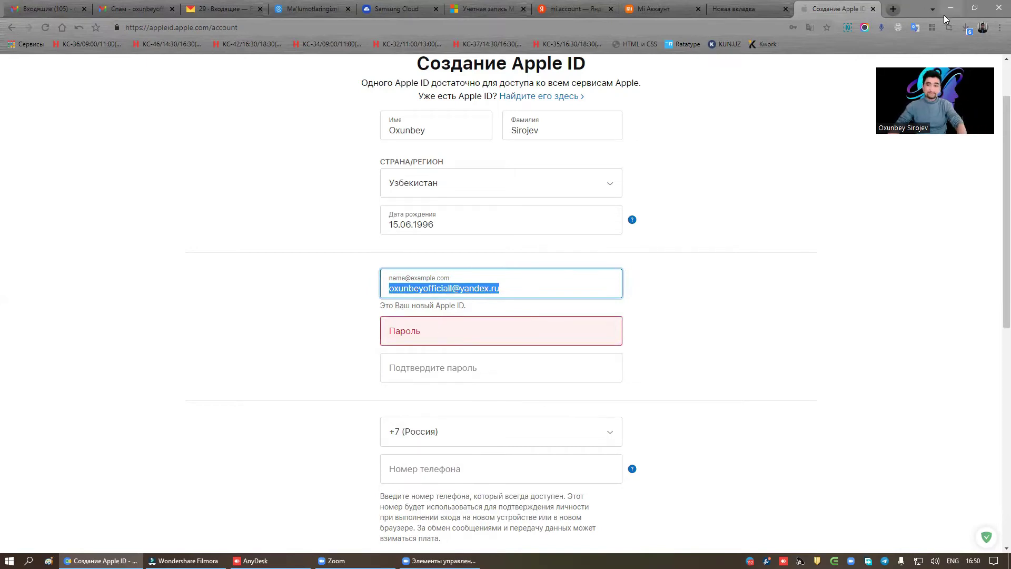
- Search yandexpochta.ru in a new tab and open the Яндекс.Почта result
left_click(893, 8)
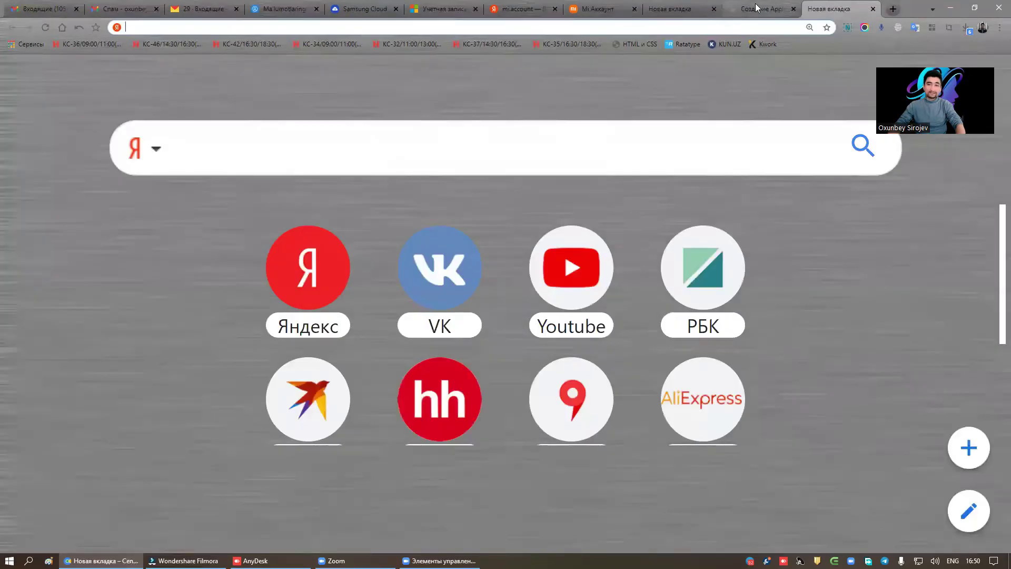
left_click(758, 8)
left_click(828, 16)
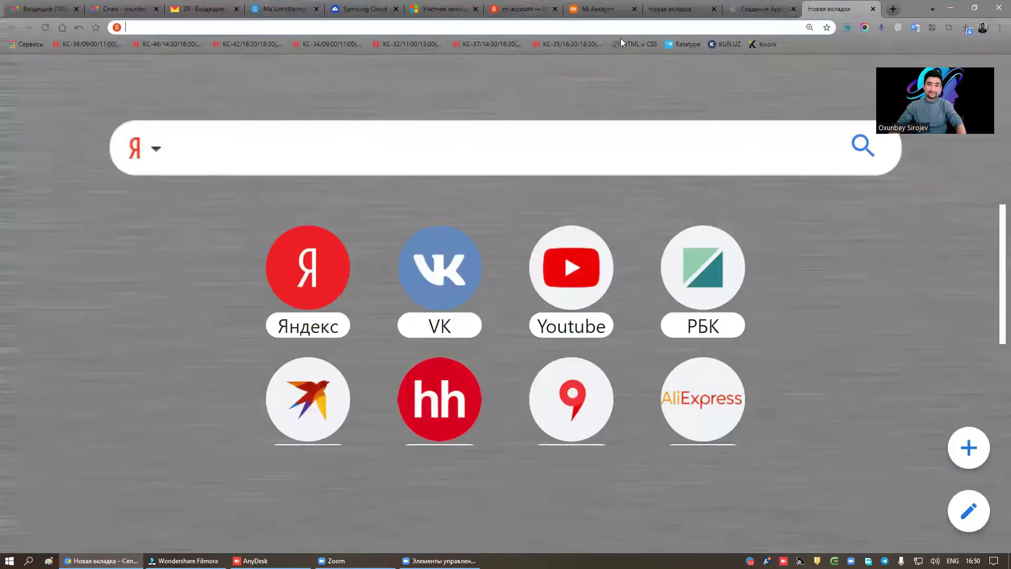
type("y")
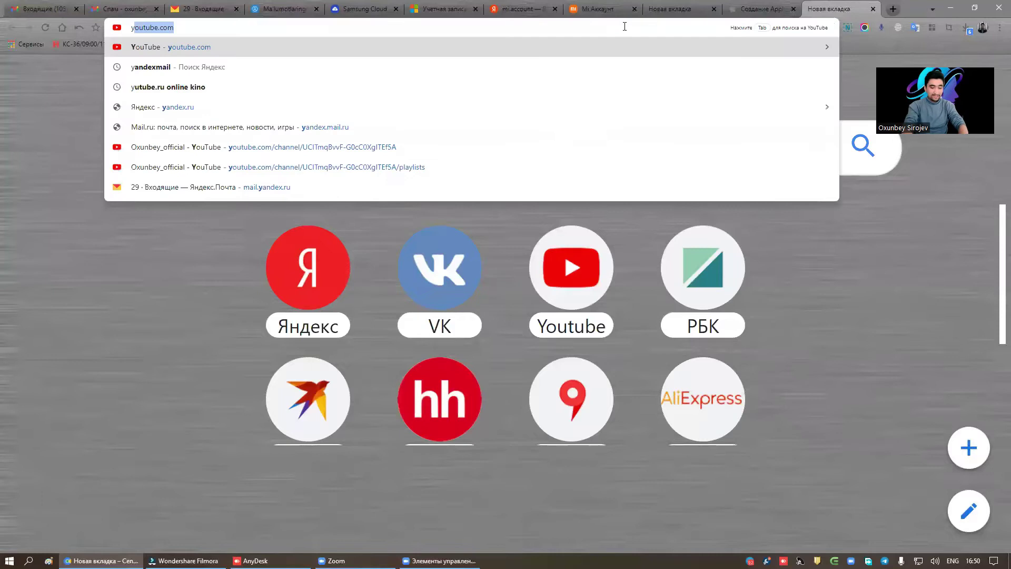
type("andexpochta.ru")
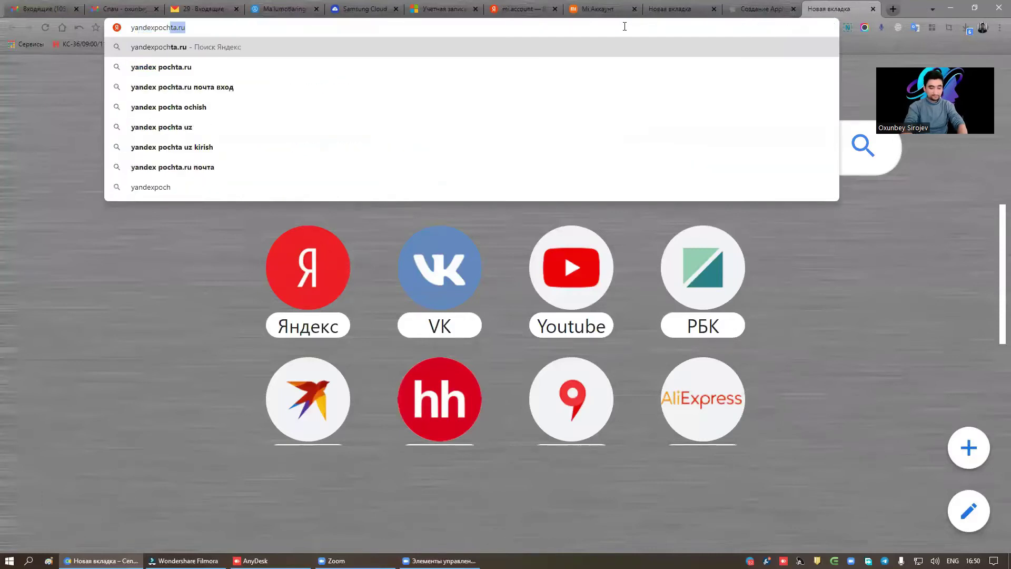
key("Return")
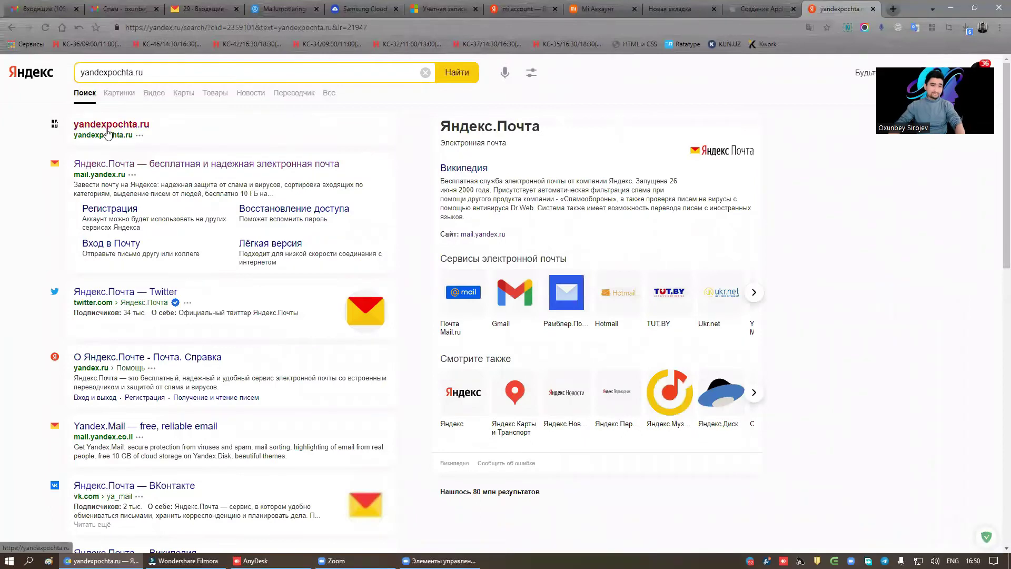
left_click(108, 176)
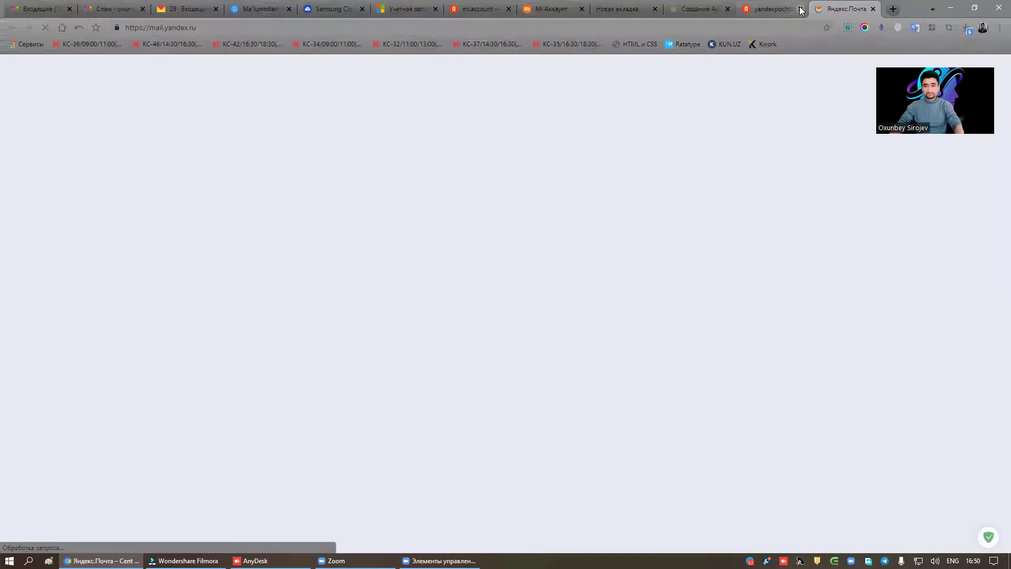
left_click(799, 8)
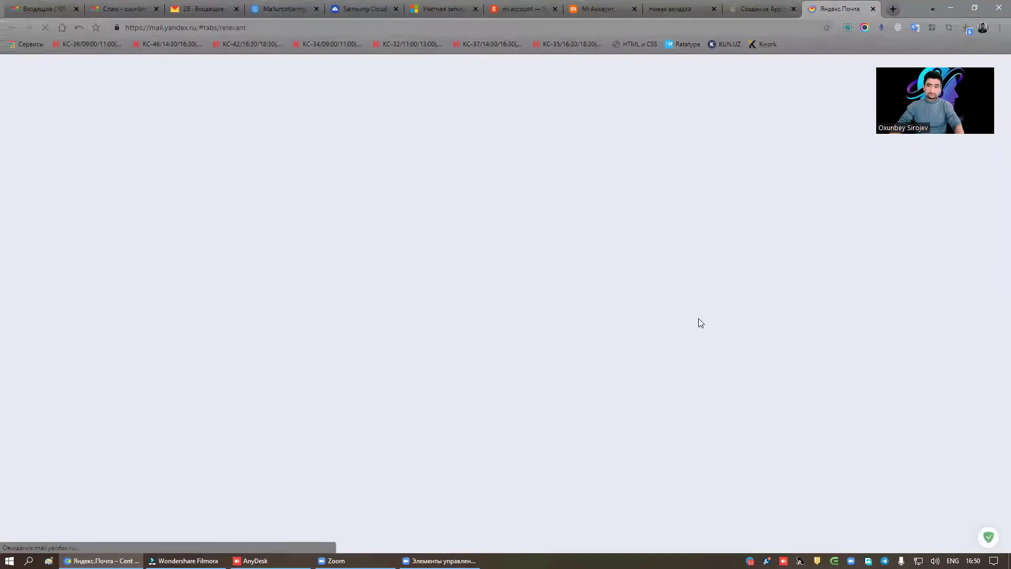
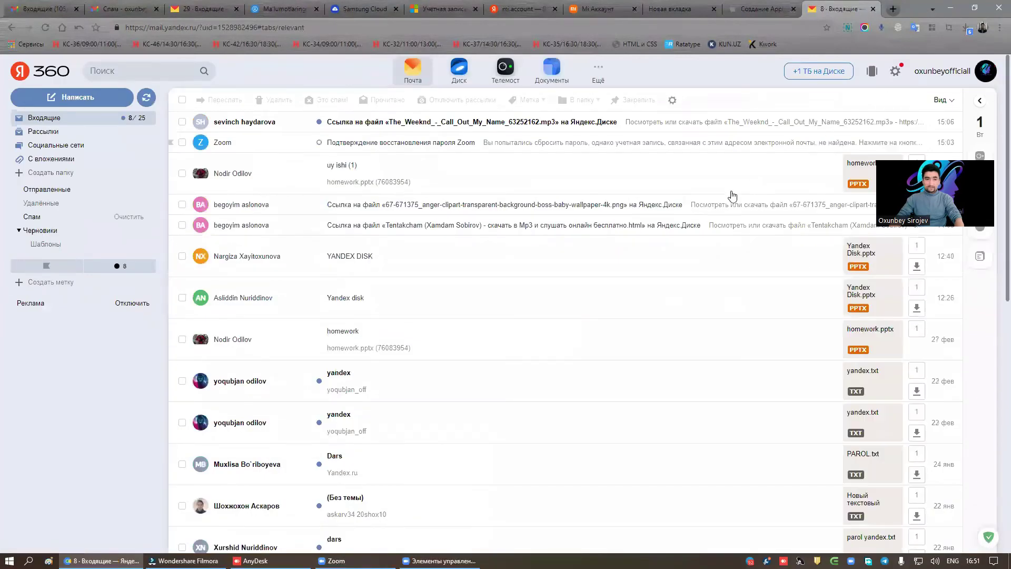
- Copy the Yandex mailbox's e-mail address from the account menu and return to the Apple ID form
left_click(993, 68)
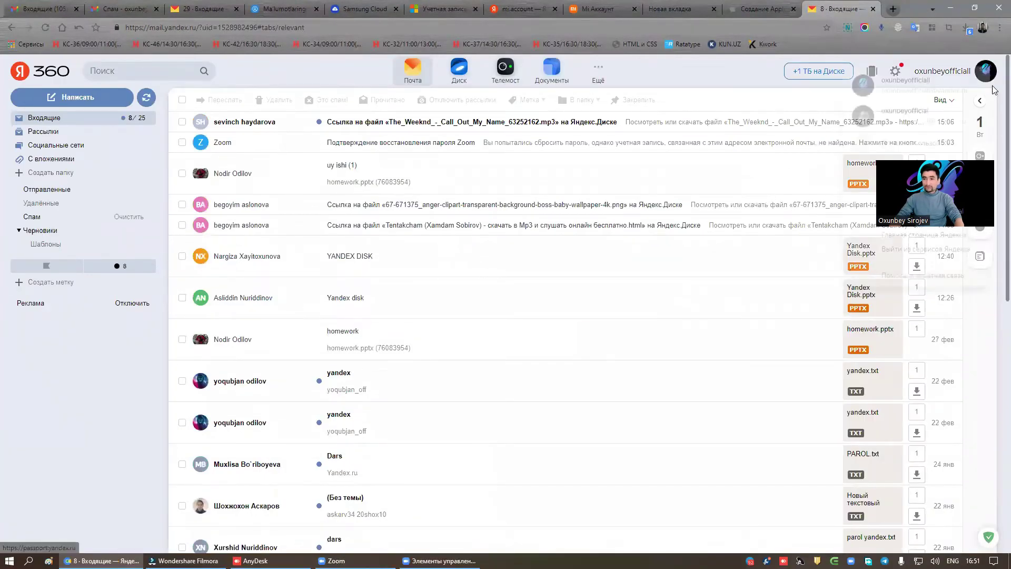
left_click_drag(883, 87, 972, 96)
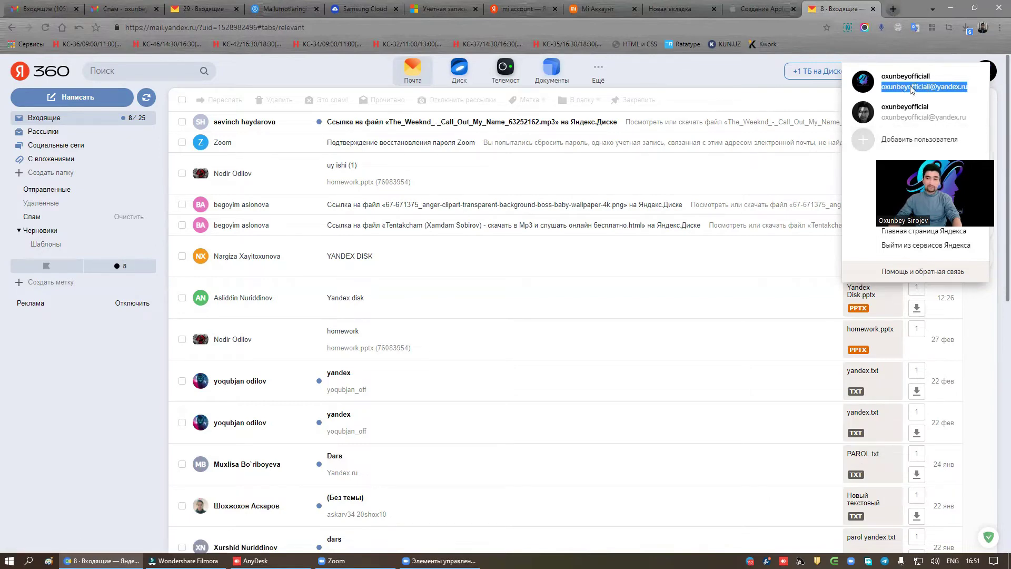
left_click(758, 9)
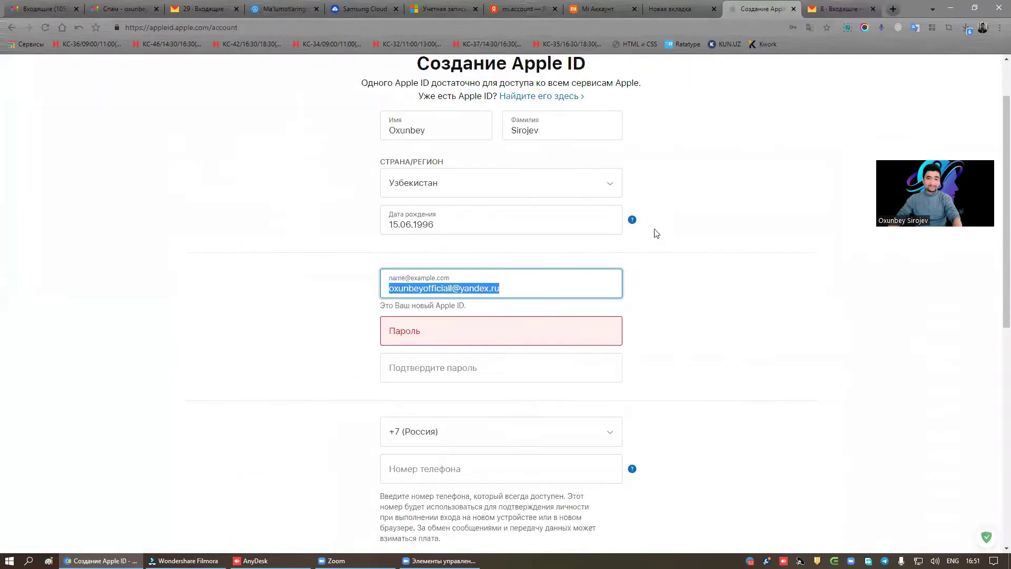
- Replace the prefilled e-mail with the copied Yandex address
left_click(508, 287)
key("ctrl+a")
key("ctrl+c")
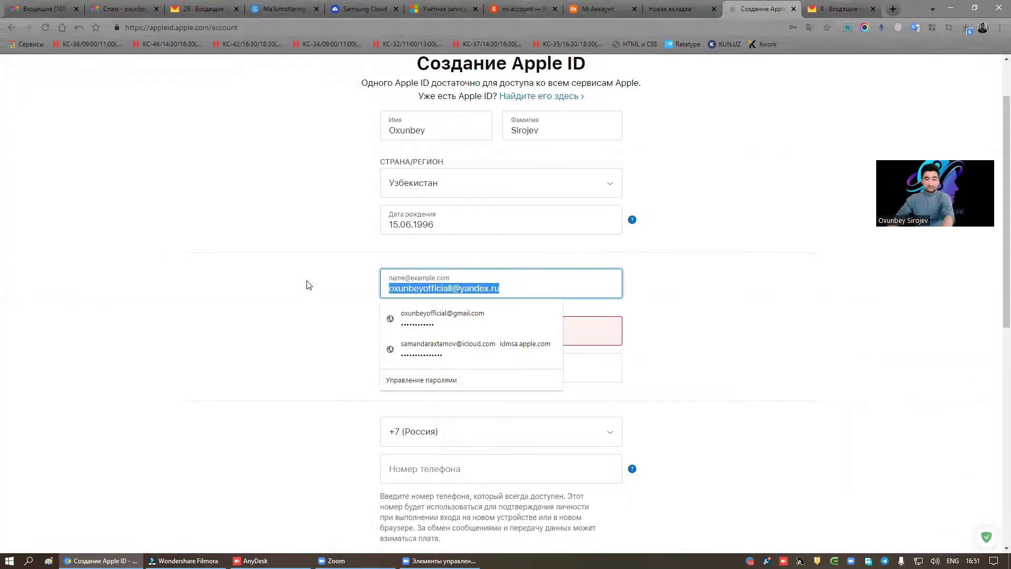
key("BackSpace")
right_click(429, 293)
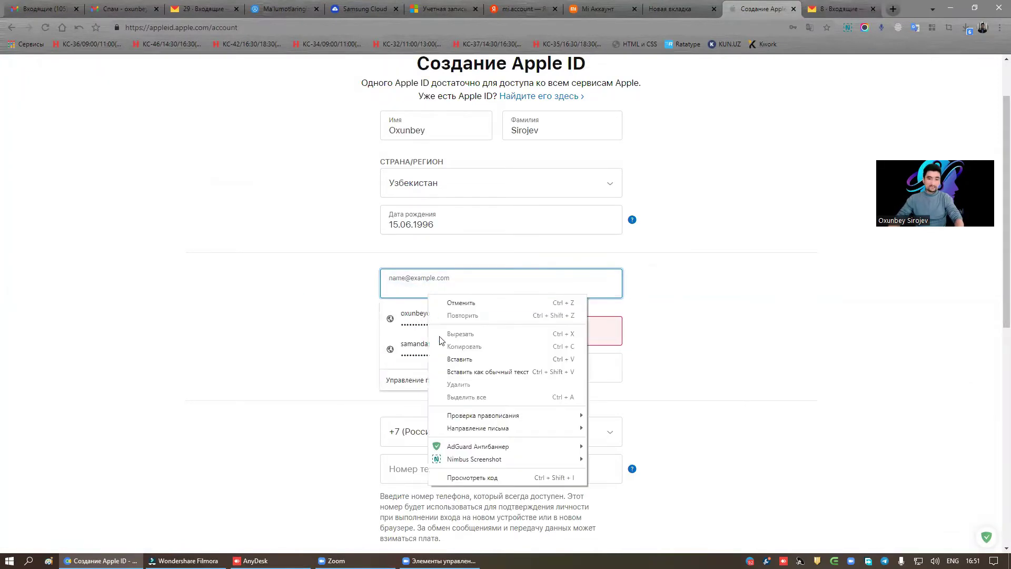
left_click(450, 357)
- Enter an account password that satisfies all three Apple ID requirements
left_click(485, 336)
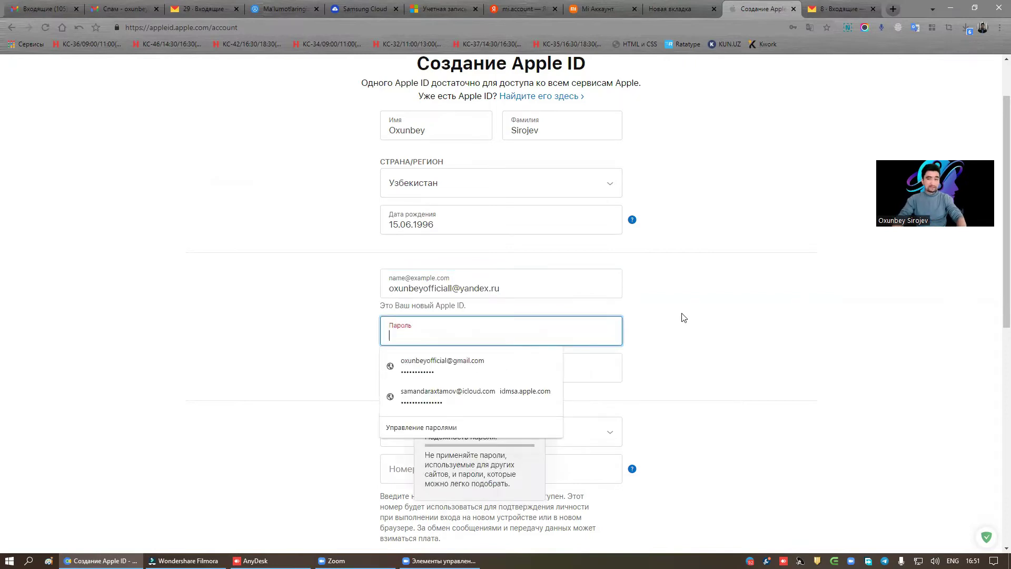
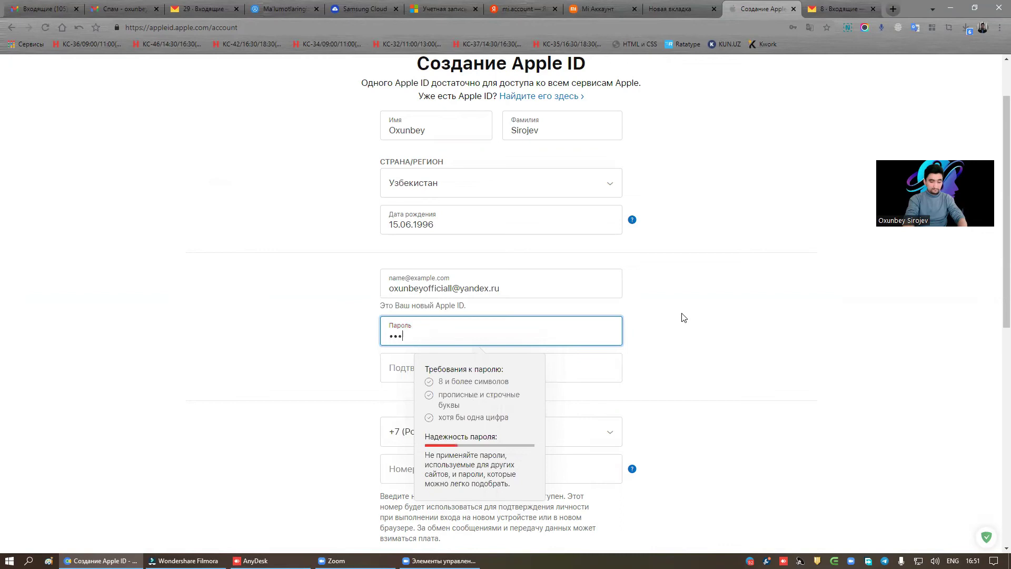
left_click(785, 314)
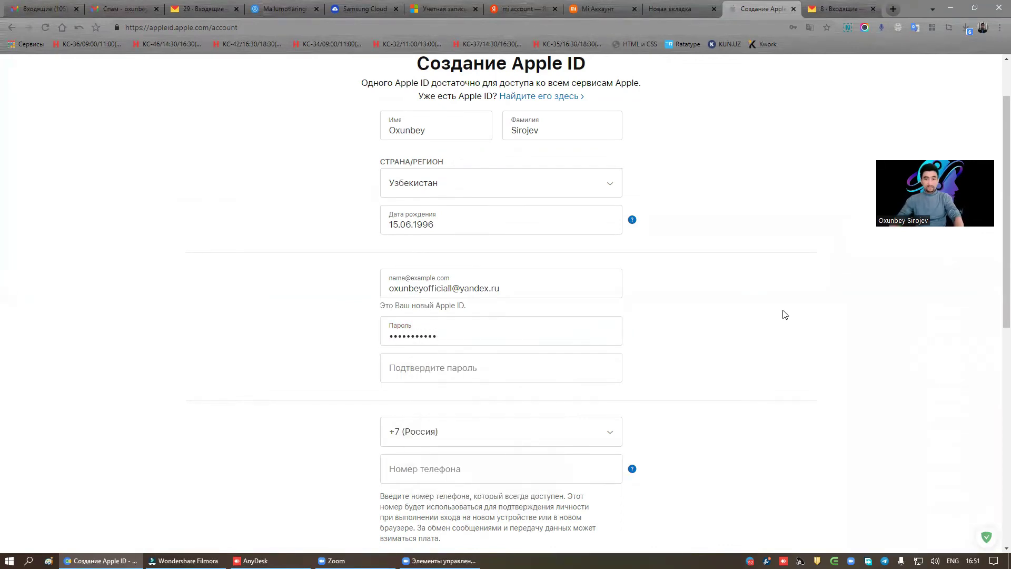
left_click(456, 332)
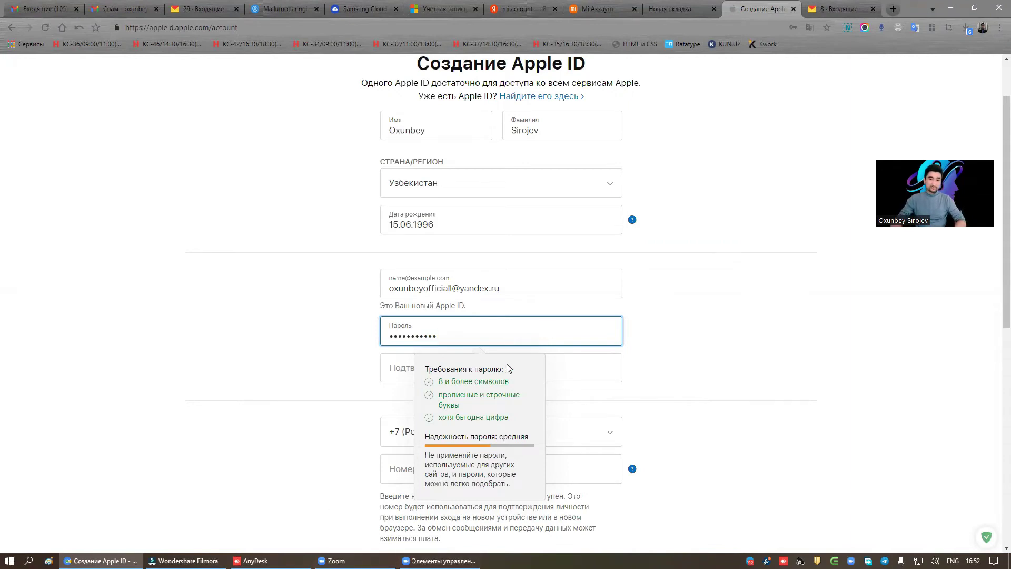
scroll(508, 367, "down", 2)
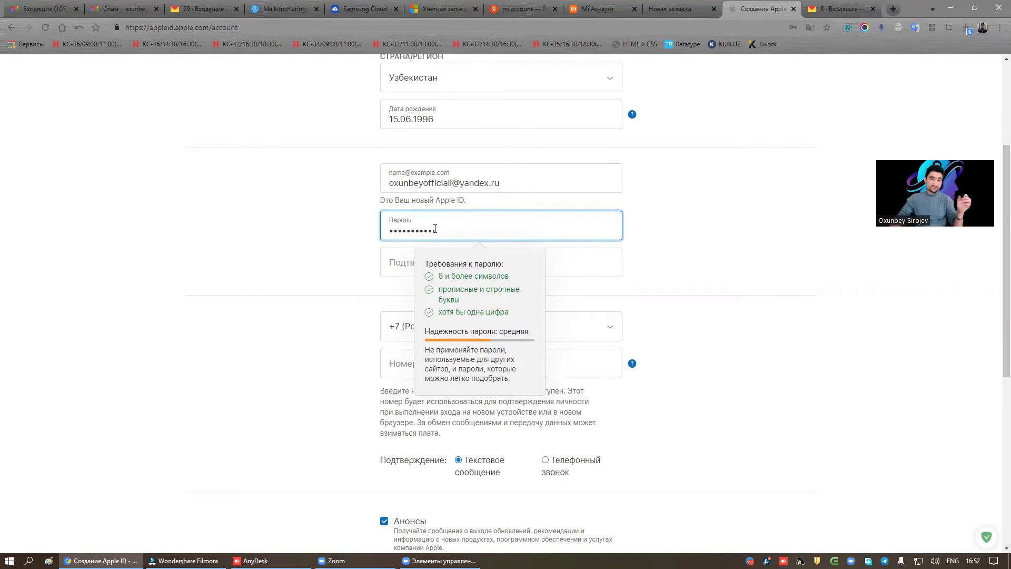
- Retype the password in the confirmation field
key("ctrl+a")
left_click(585, 264)
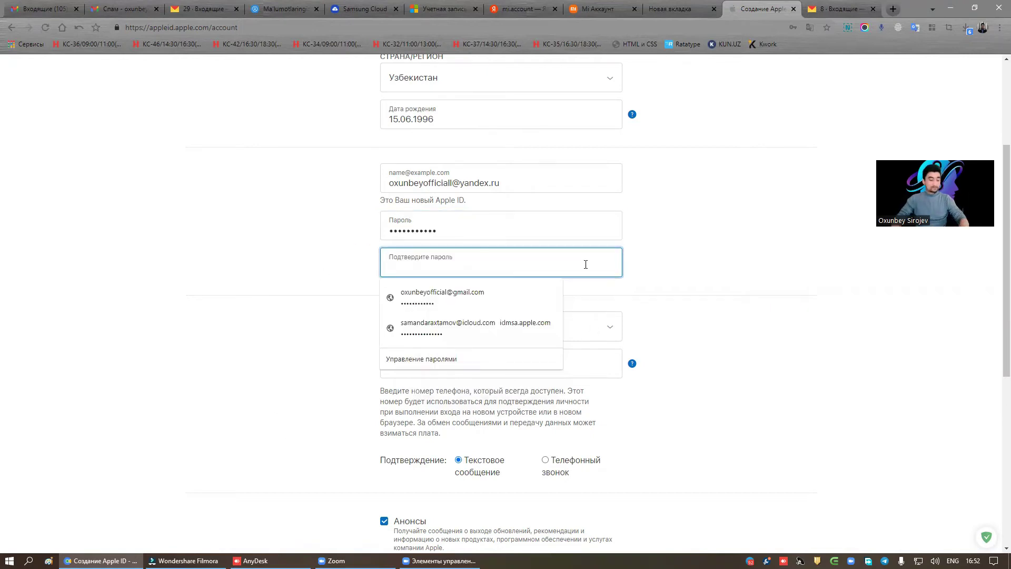
type("********")
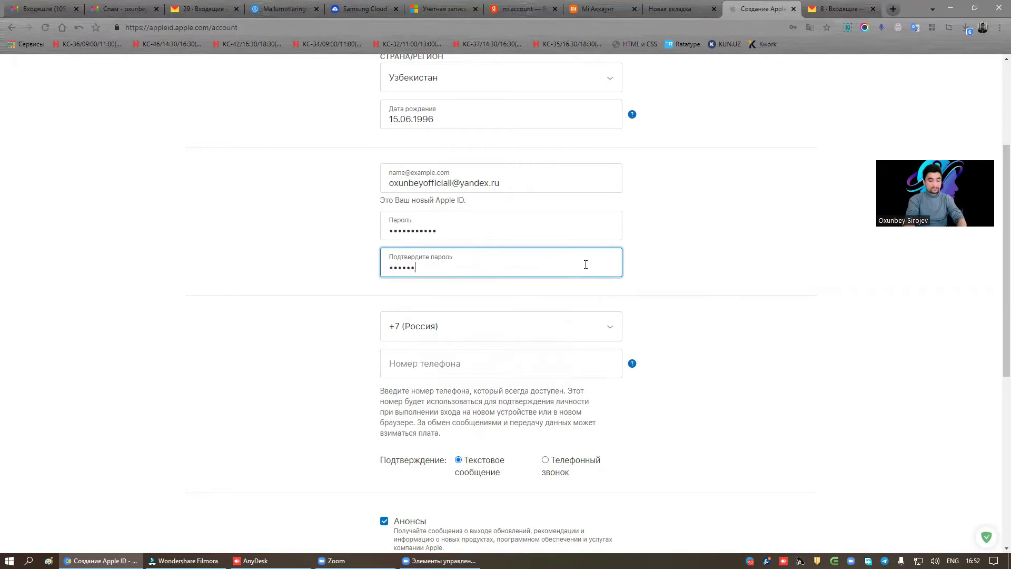
type("***")
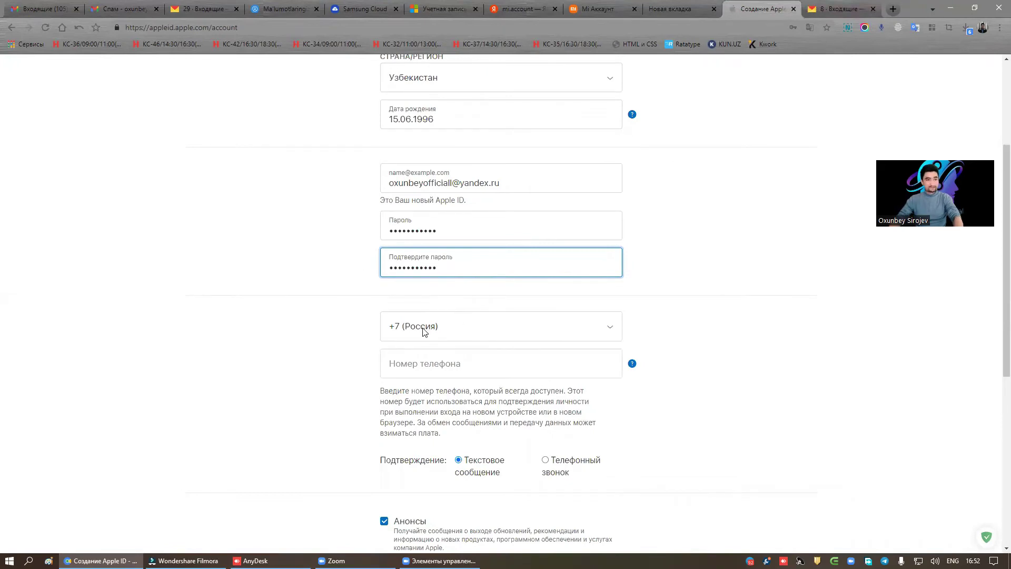
scroll(515, 199, "down", 5)
scroll(474, 192, "up", 2)
- Set the phone country code to +998 (Узбекистан) and enter the phone number
left_click(451, 188)
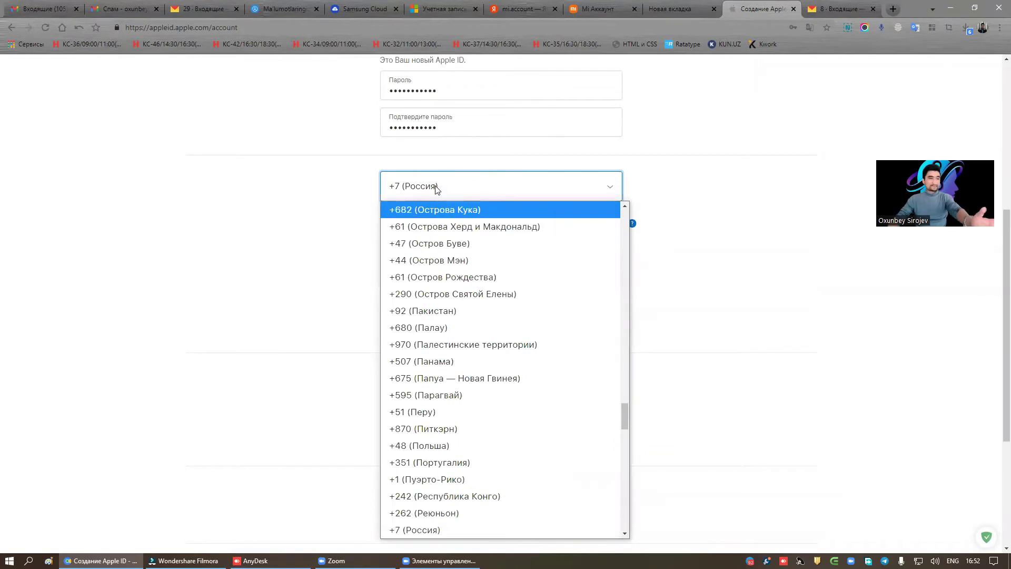
scroll(442, 226, "down", 10)
scroll(444, 238, "down", 5)
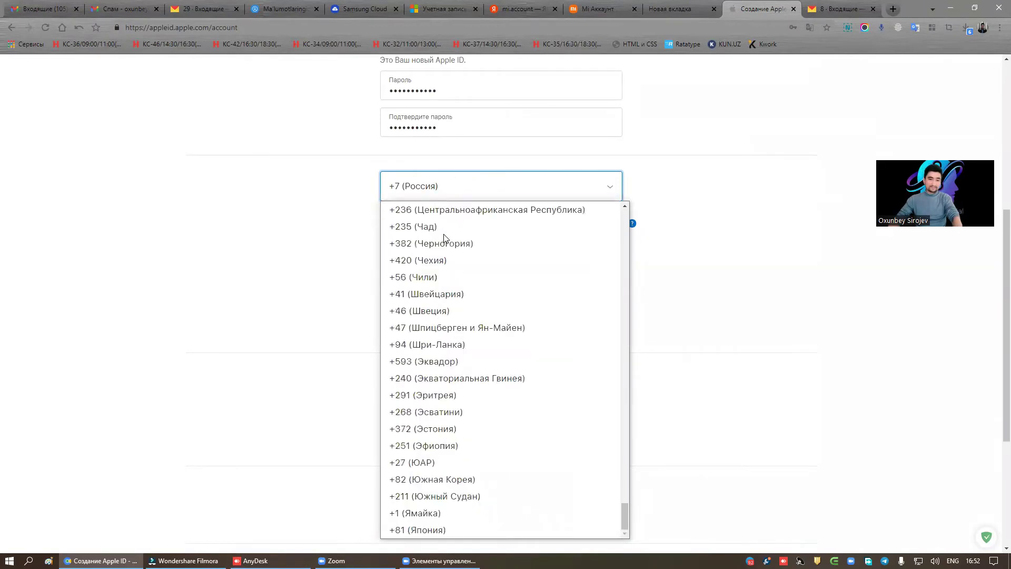
scroll(443, 238, "up", 3)
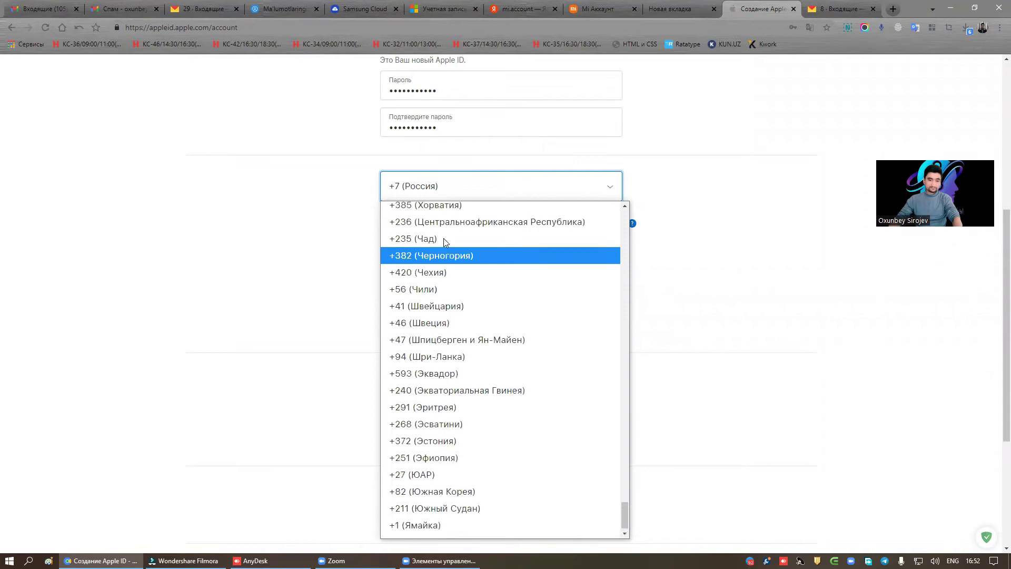
left_click(445, 314)
left_click(598, 226)
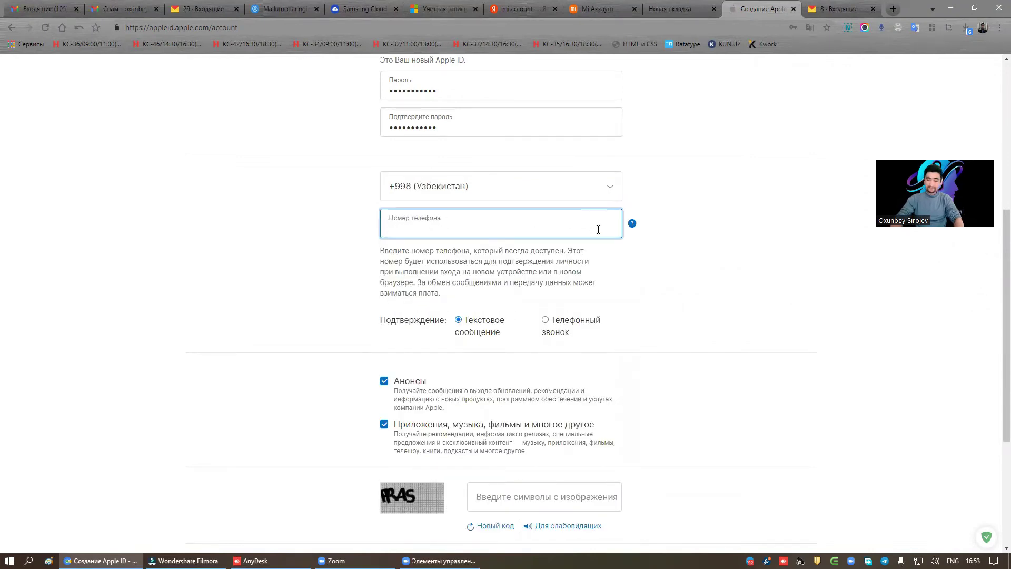
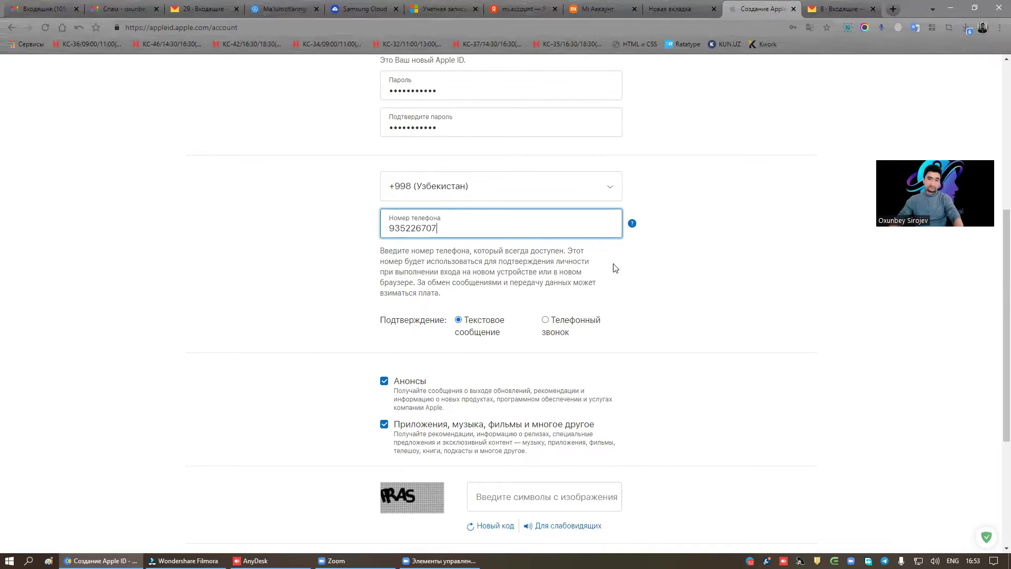
scroll(615, 267, "down", 3)
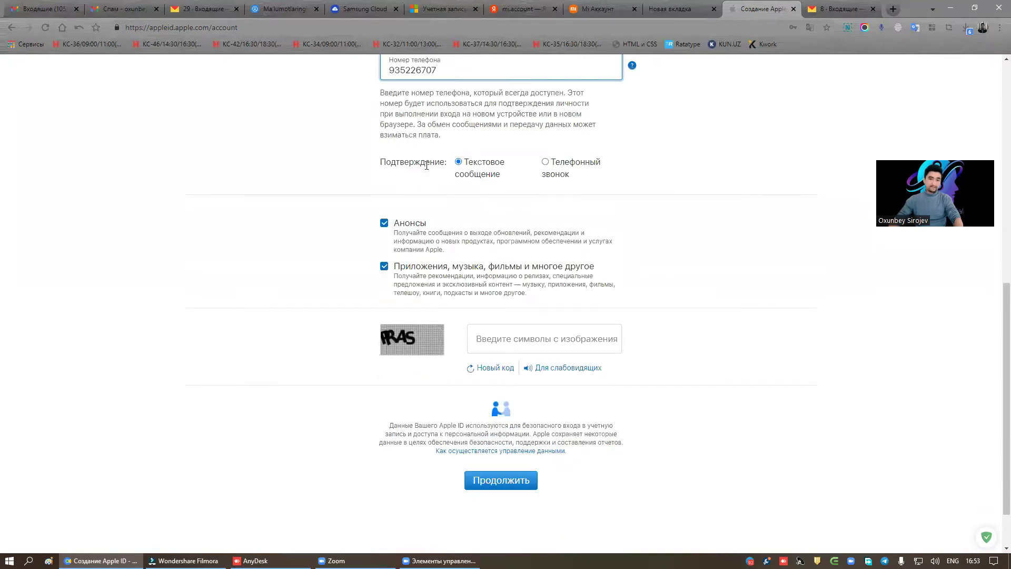
- Reload the captcha for a readable image, enter its characters and submit the sign-up form
left_click_drag(378, 162, 600, 178)
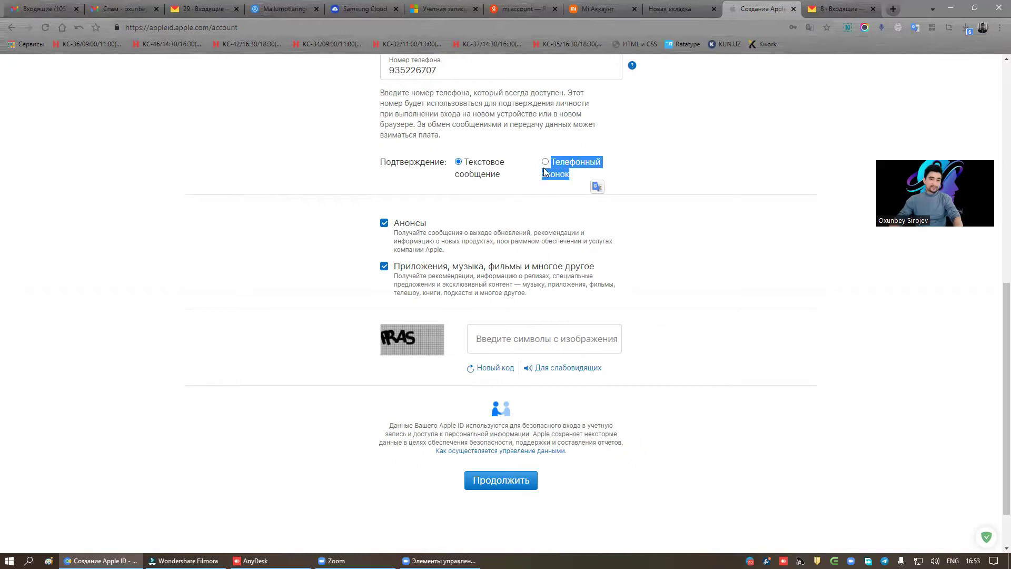
left_click(608, 173)
scroll(502, 105, "down", 1)
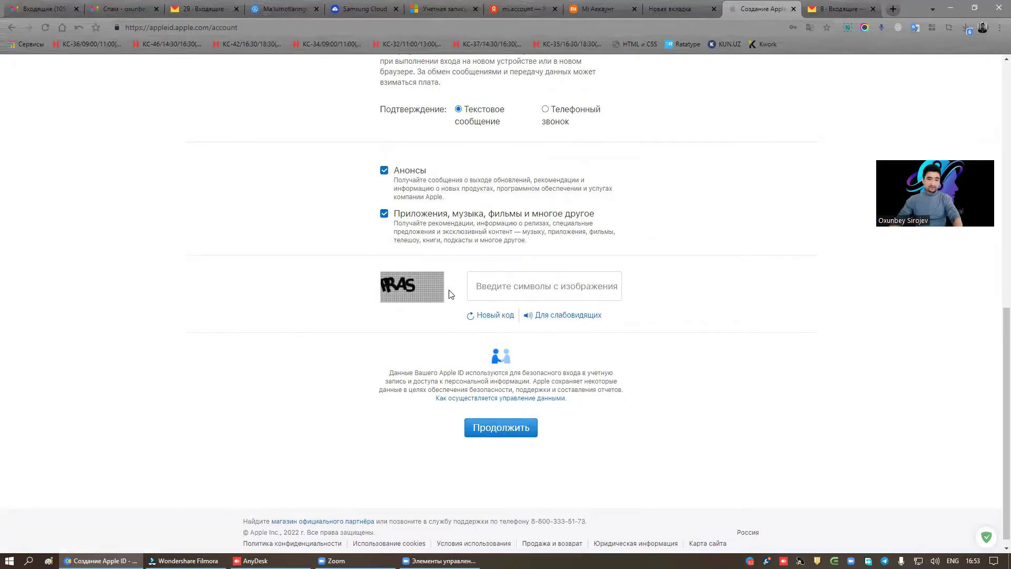
left_click(478, 316)
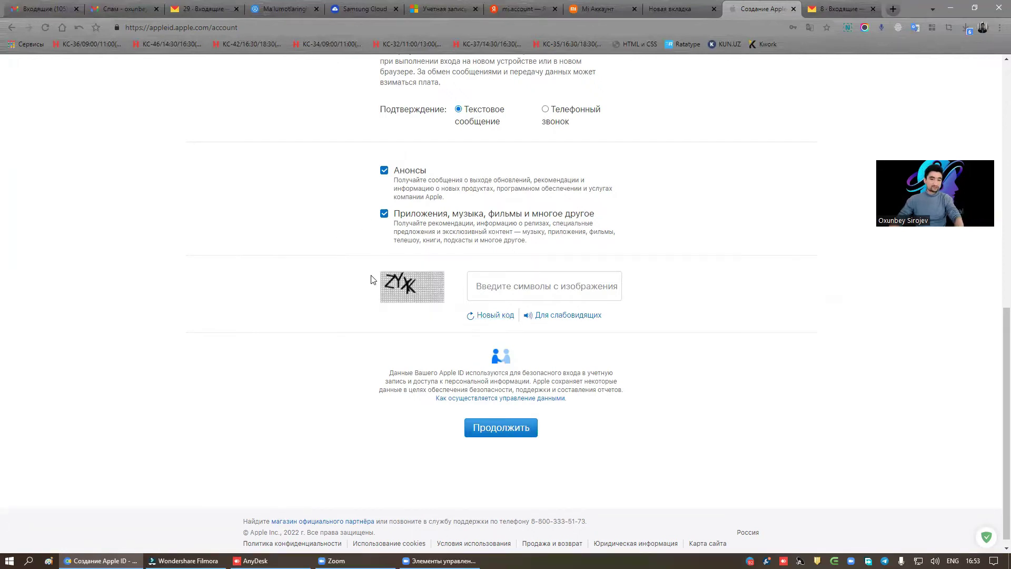
left_click(478, 316)
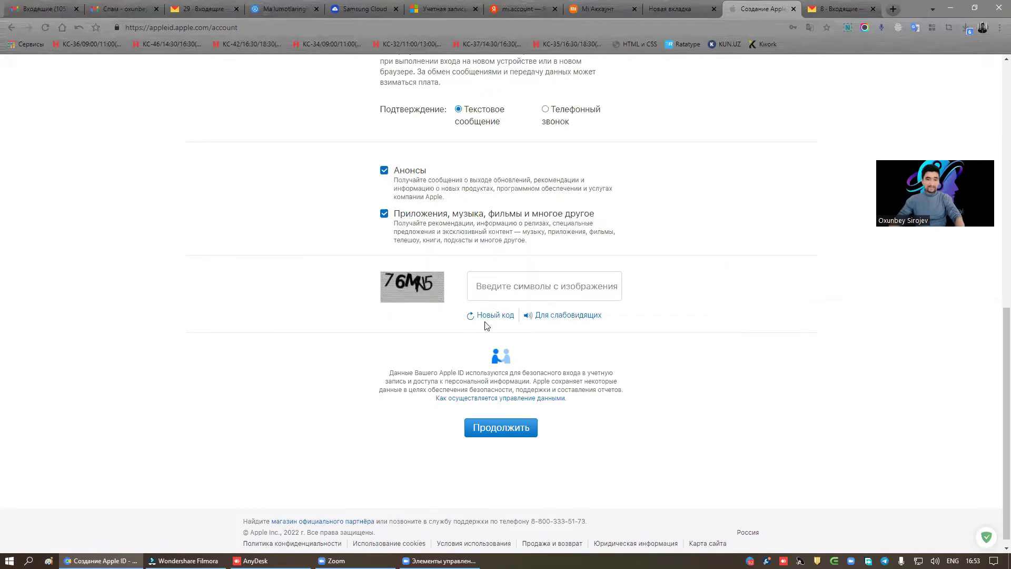
left_click(512, 292)
type("7")
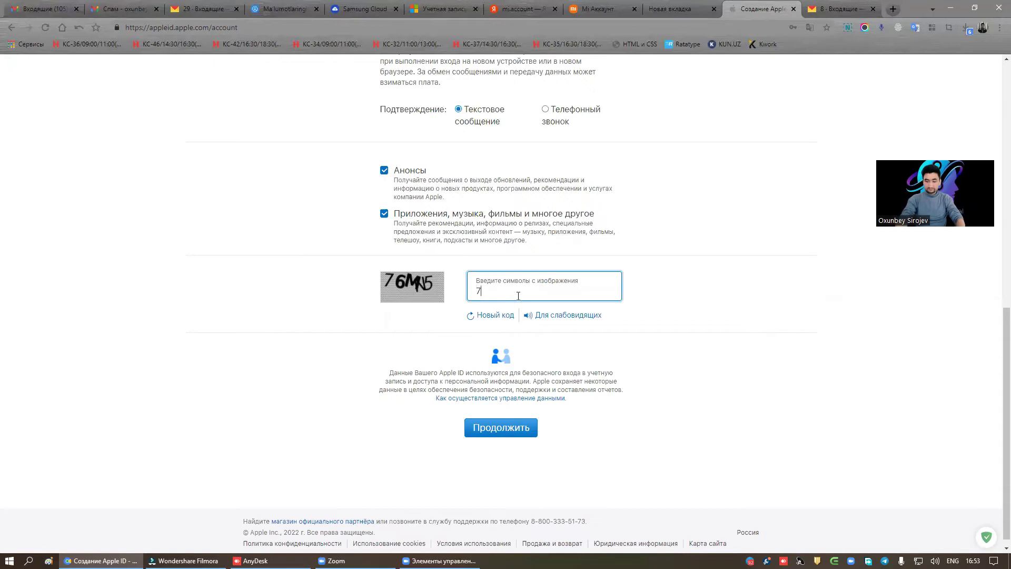
type("6MN5")
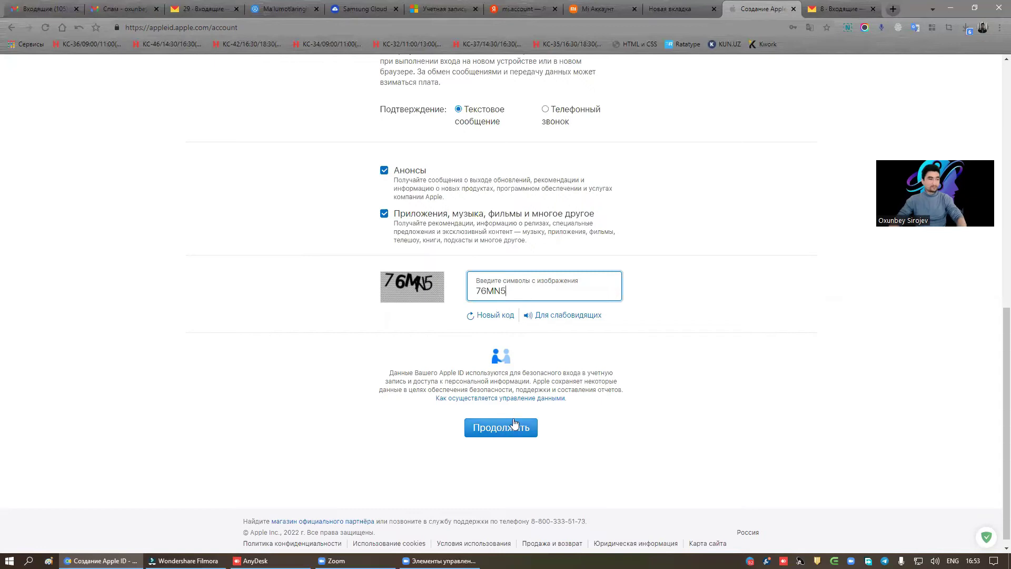
left_click(506, 433)
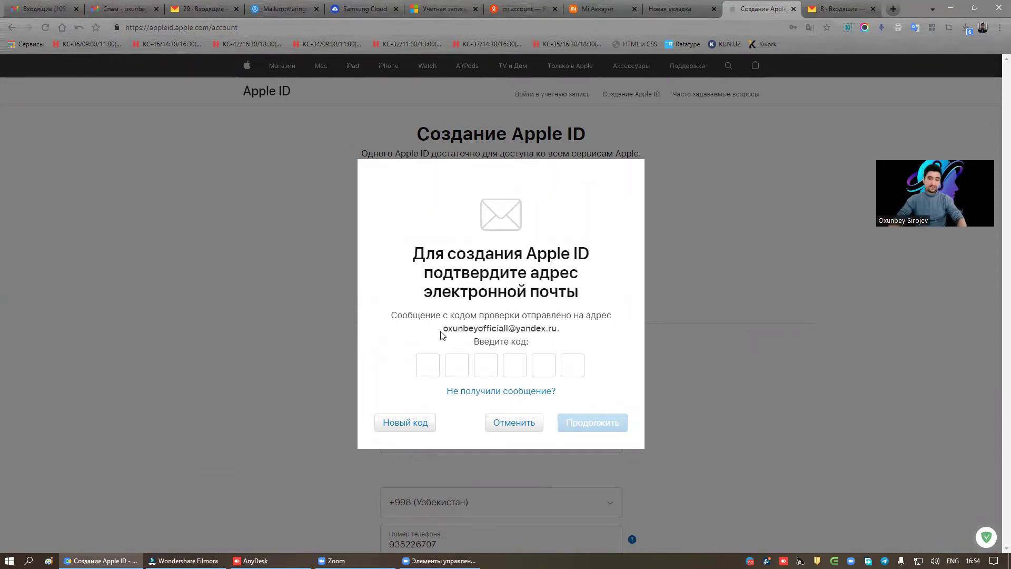
- Note the address the verification code went to and switch to the Yandex inbox
left_click_drag(443, 328, 563, 340)
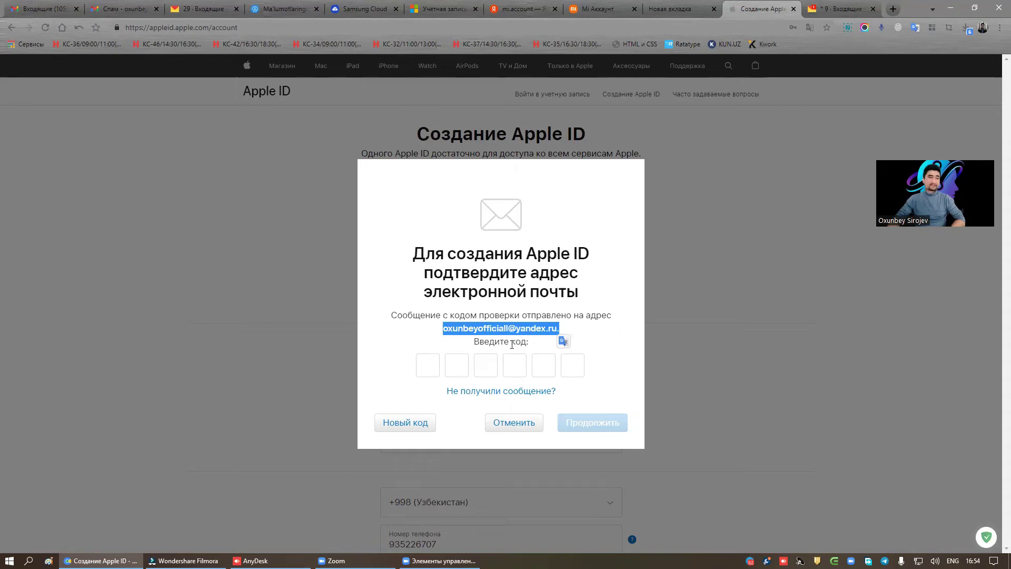
left_click(830, 11)
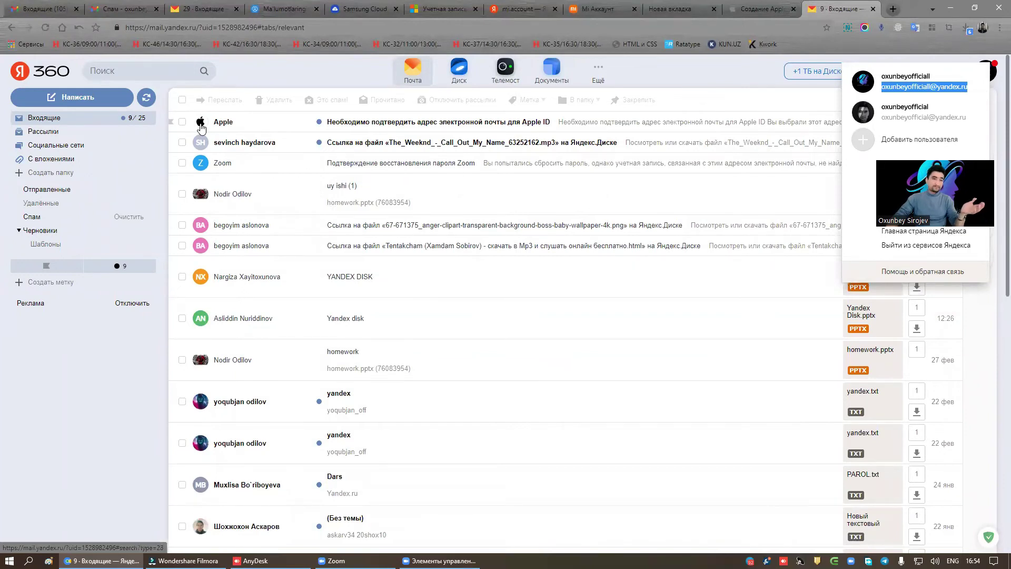
- Open Apple's confirmation email and copy its six-digit code via Копировать
left_click(80, 120)
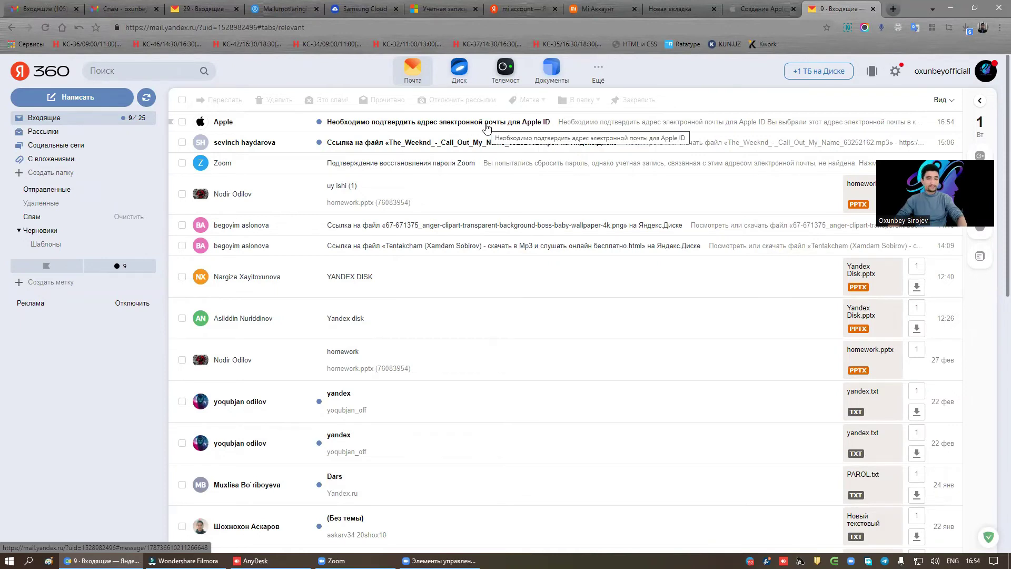
left_click(486, 128)
scroll(582, 260, "down", 2)
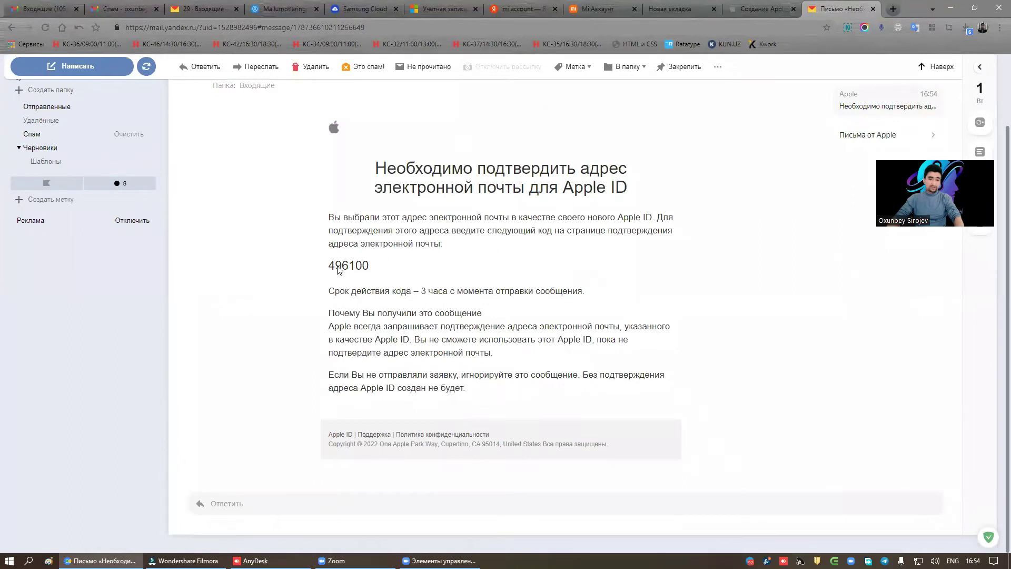
left_click_drag(372, 269, 331, 269)
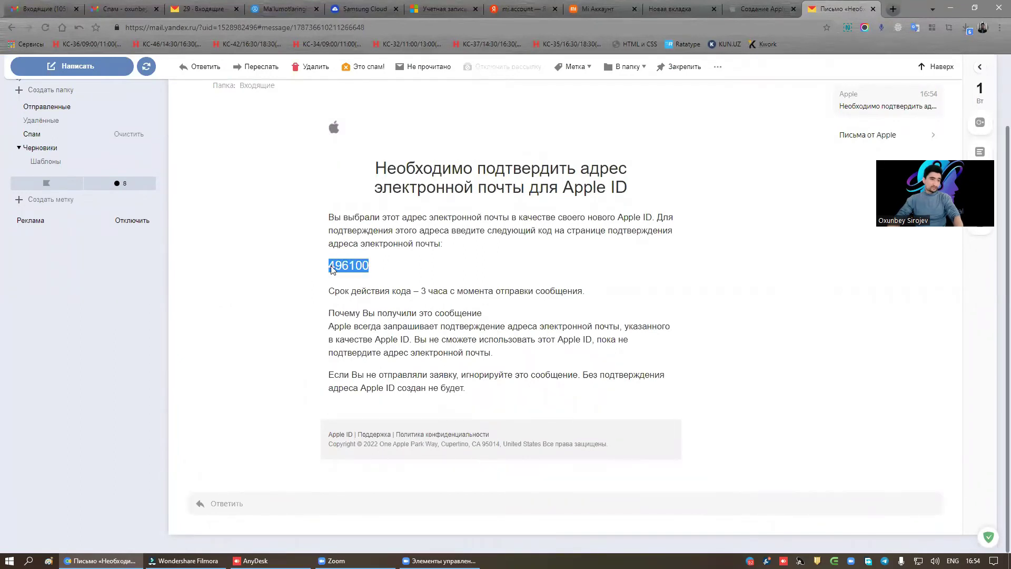
right_click(358, 268)
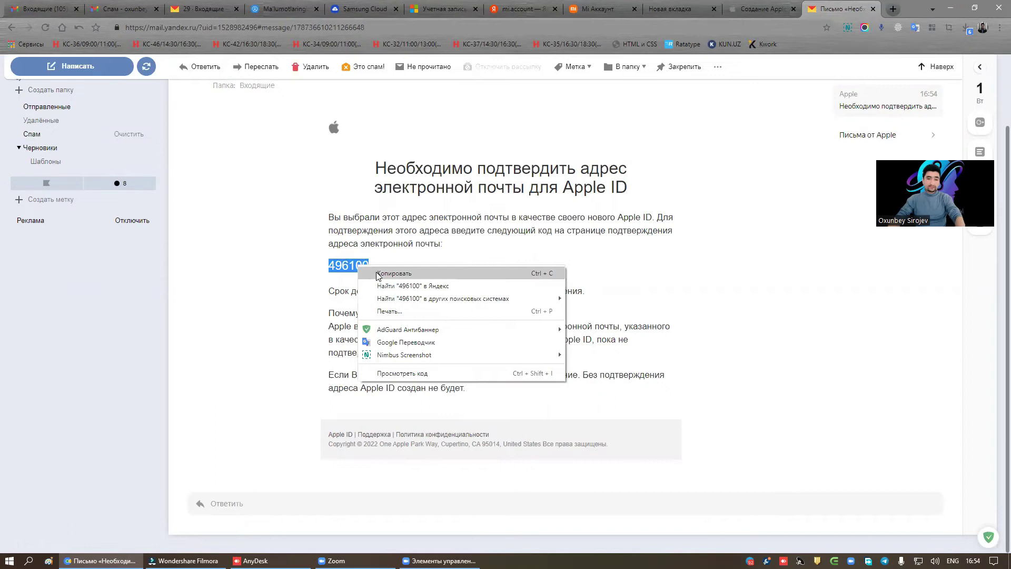
left_click(379, 273)
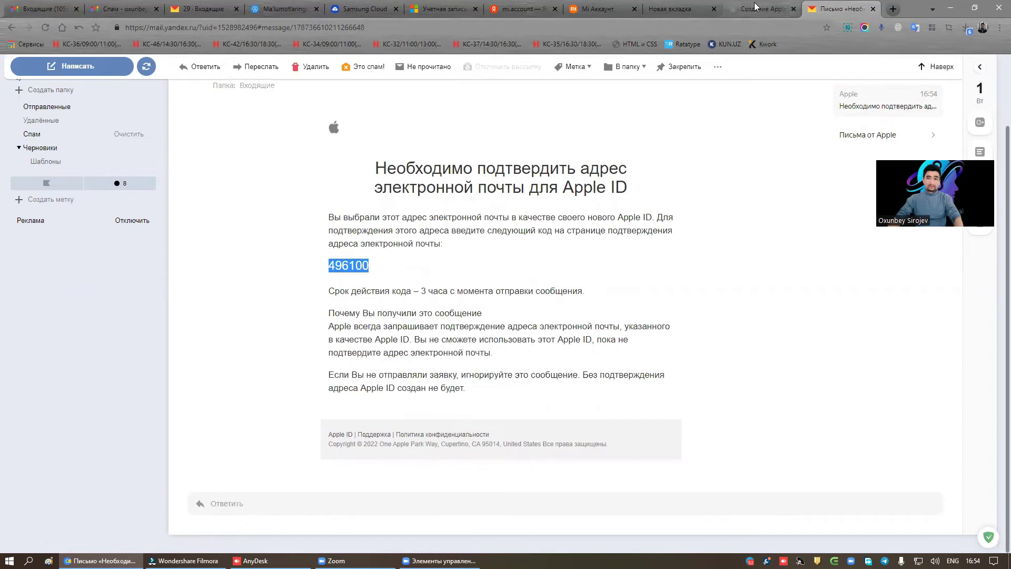
left_click(761, 8)
- Paste the emailed six-digit code into the code boxes and submit it
left_click(427, 367)
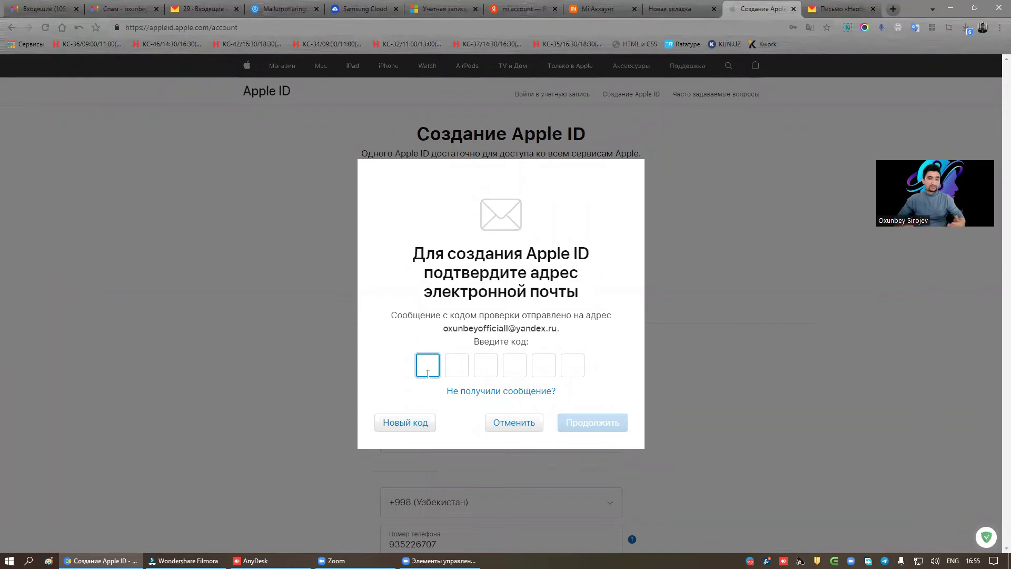
key("ctrl+v")
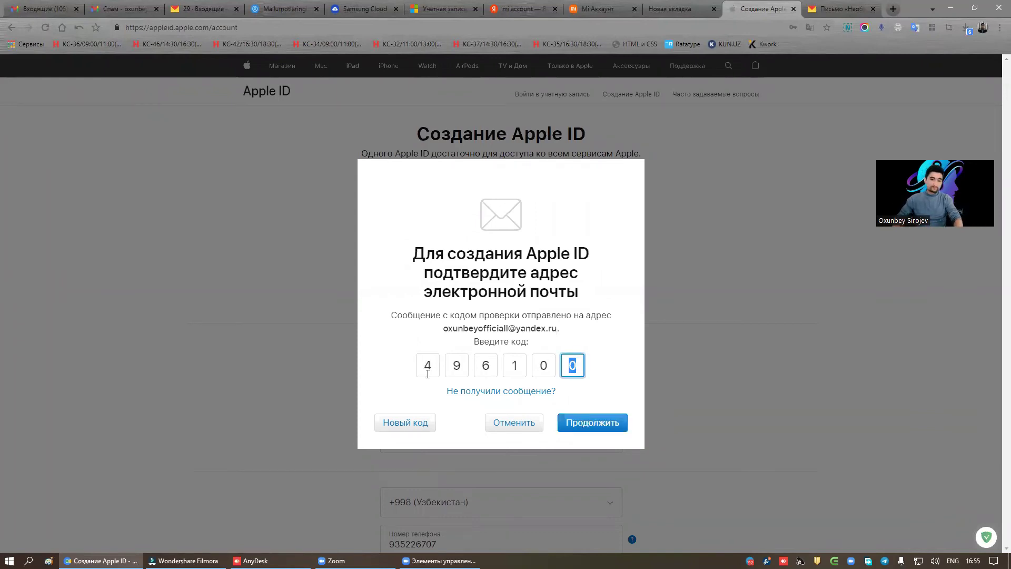
left_click(593, 363)
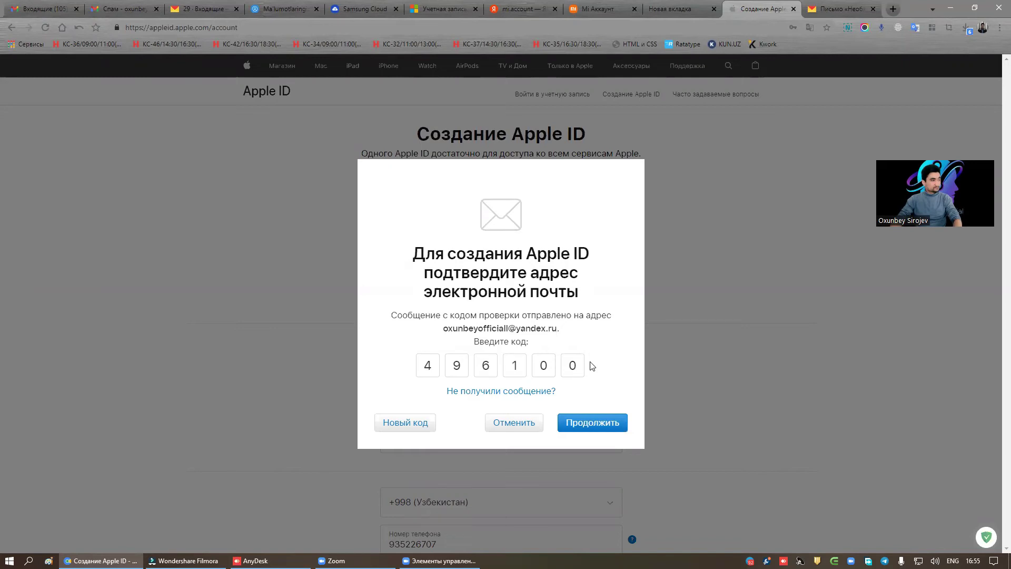
left_click(600, 421)
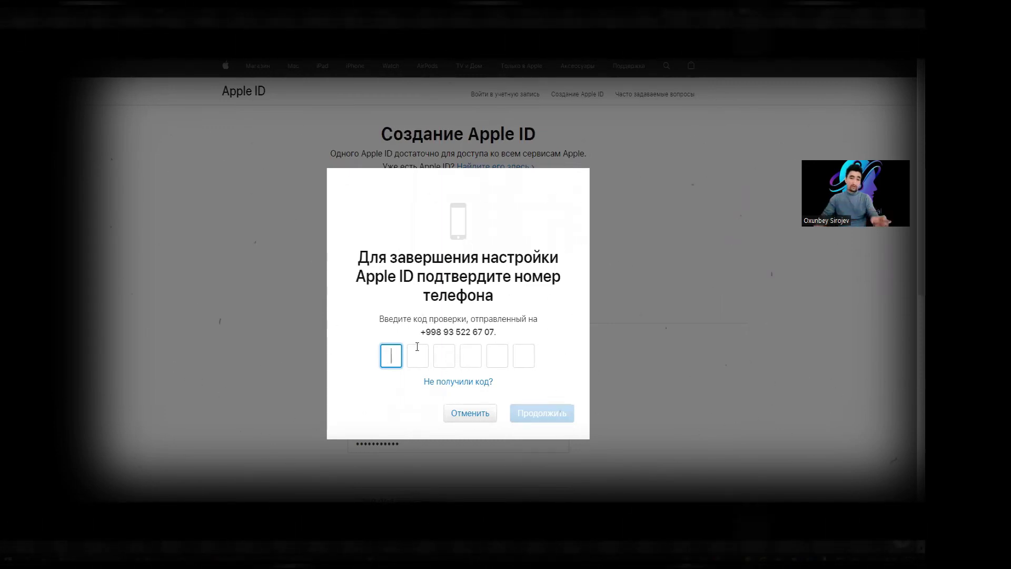
- Enter the six-digit SMS code sent to the phone and submit it
left_click(380, 319)
left_click_drag(380, 319, 520, 330)
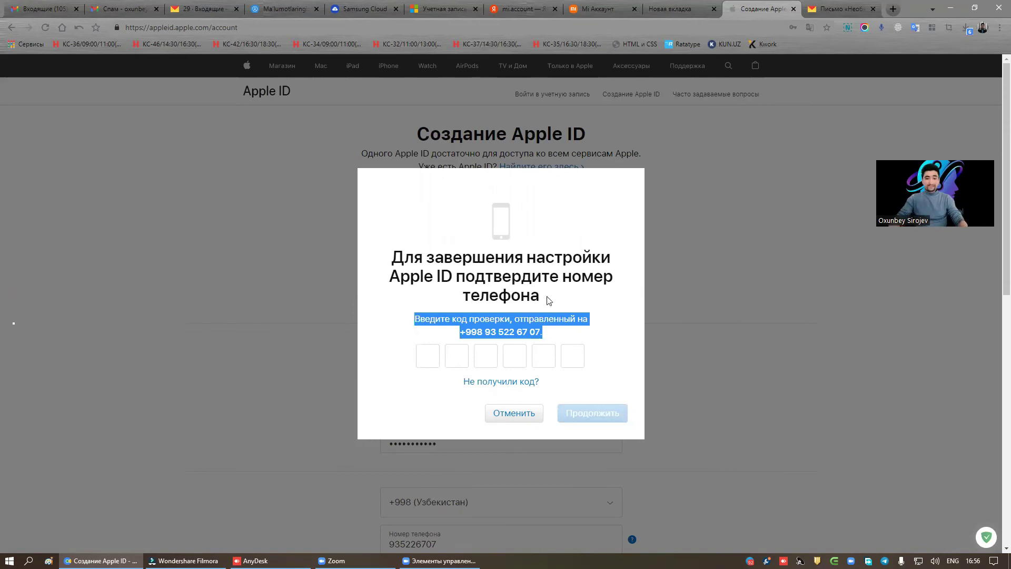
left_click(503, 299)
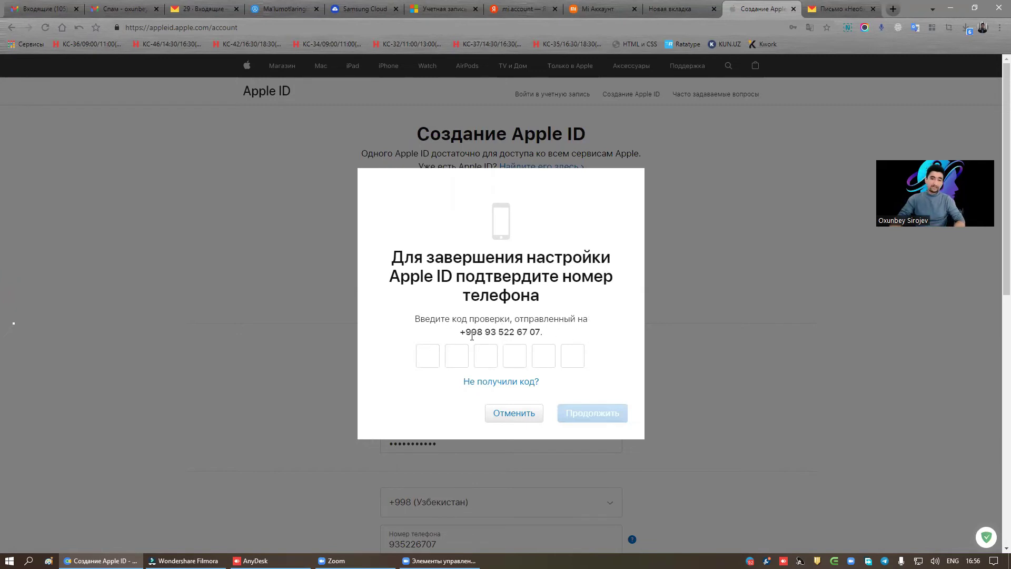
left_click_drag(456, 332, 562, 331)
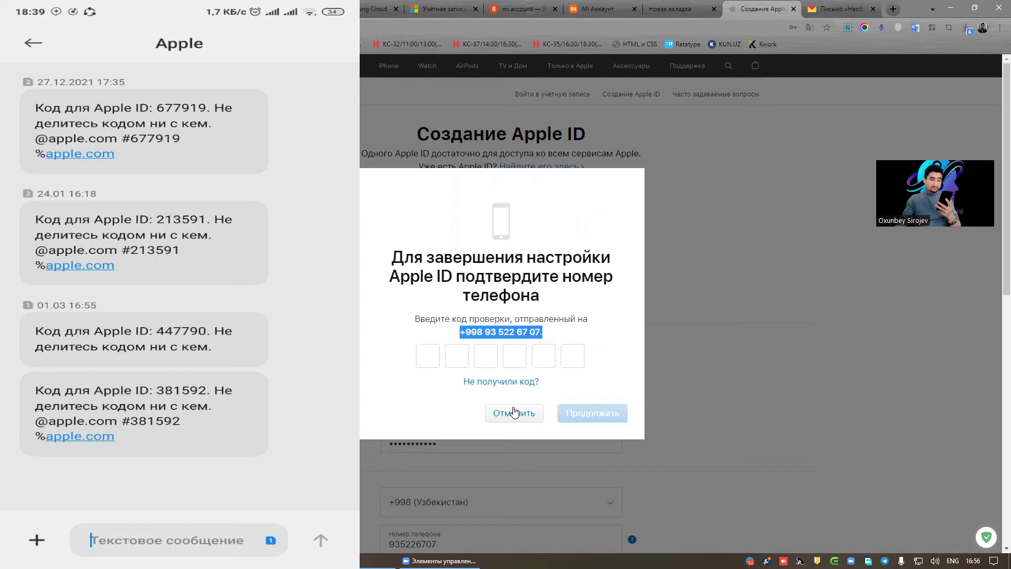
left_click(428, 360)
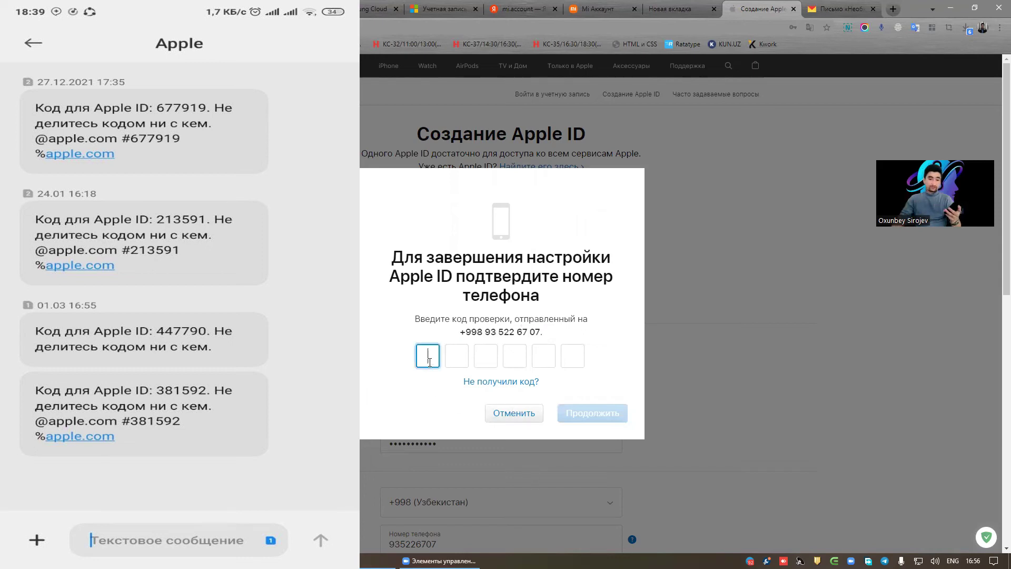
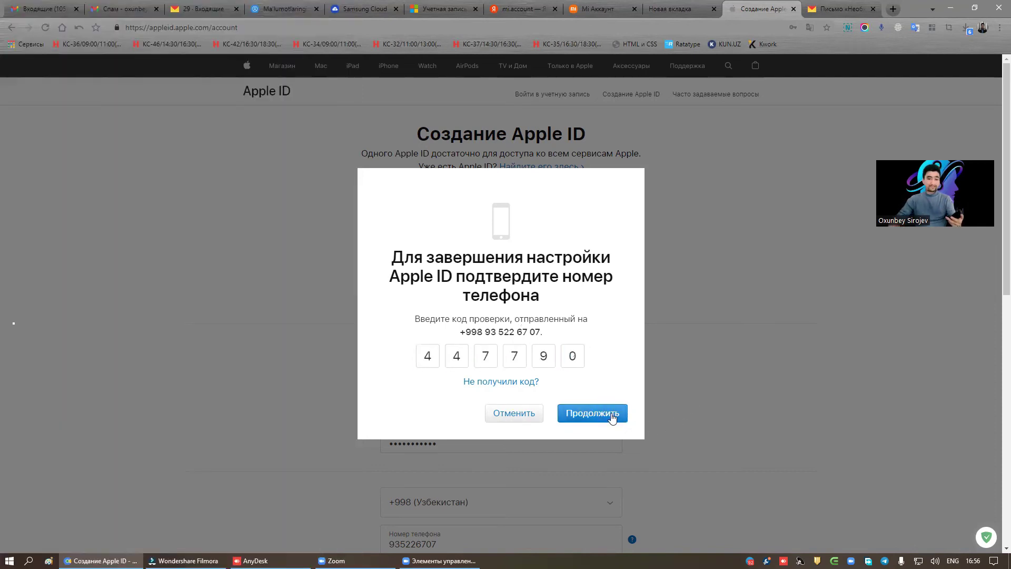
left_click(610, 412)
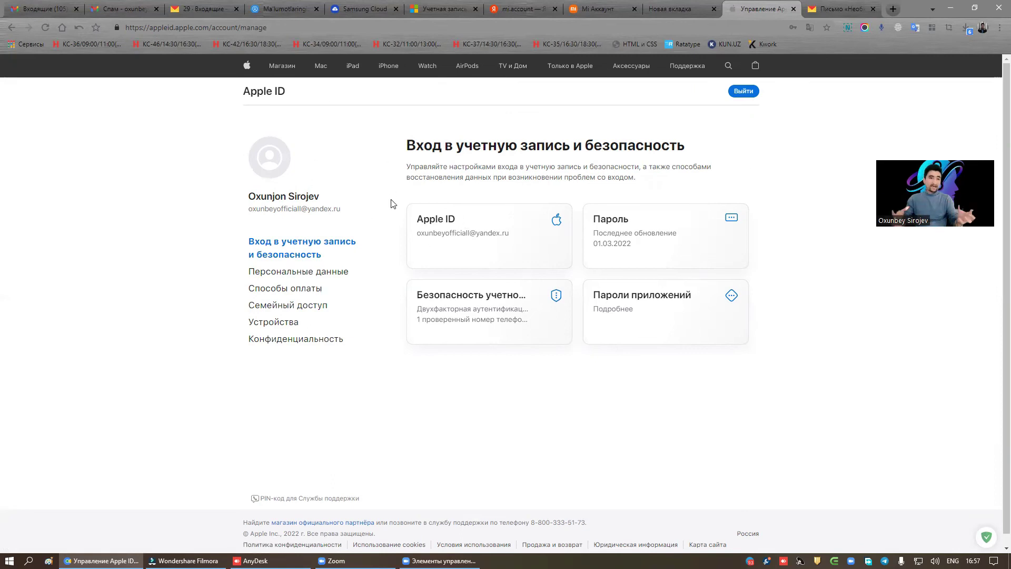
- Sign out of the new Apple ID from the account management page
left_click(747, 92)
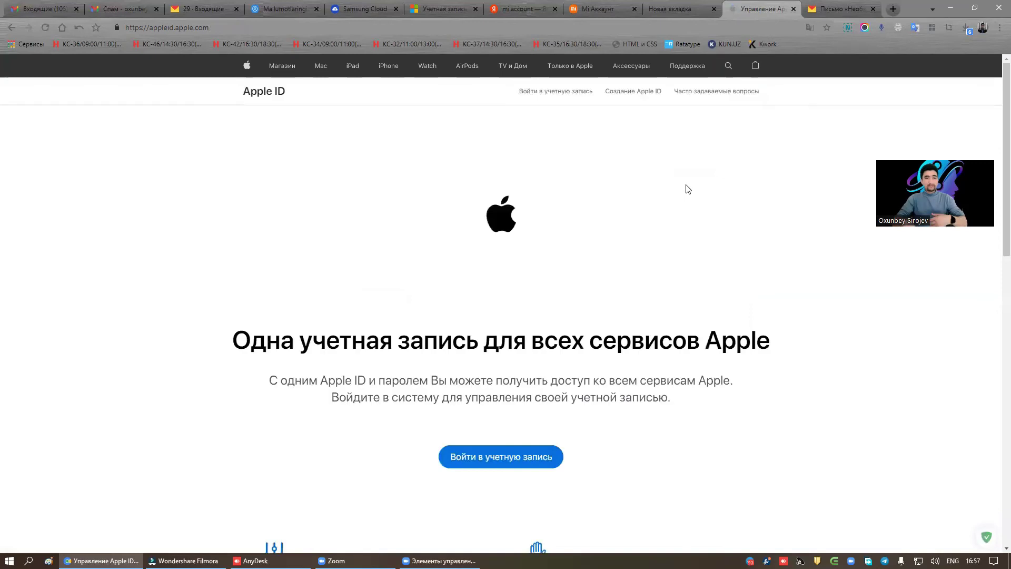
- Enter the new account's Yandex e-mail address on the sign-in form and continue
left_click(552, 97)
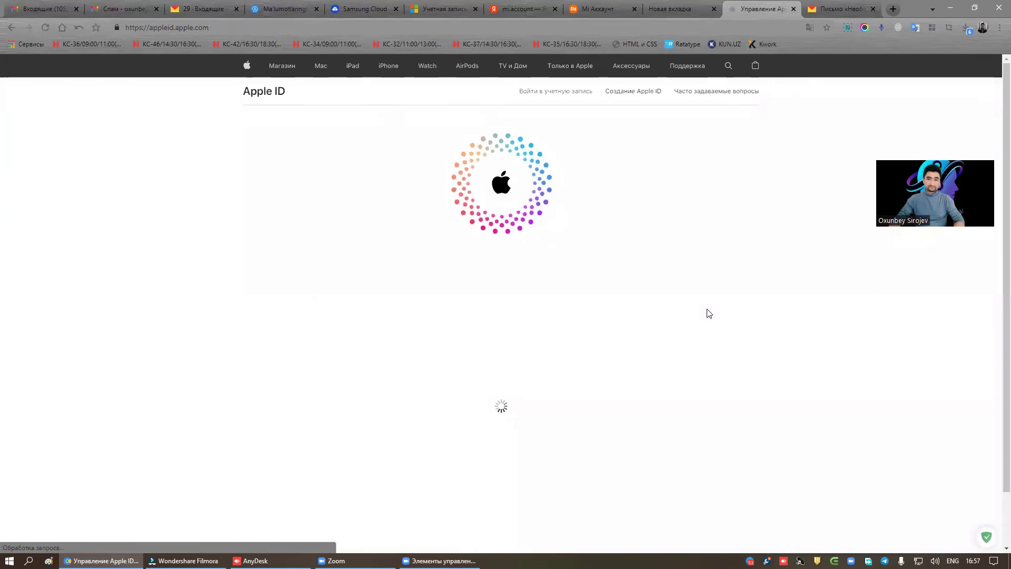
key("shift+Tab")
key("BackSpace")
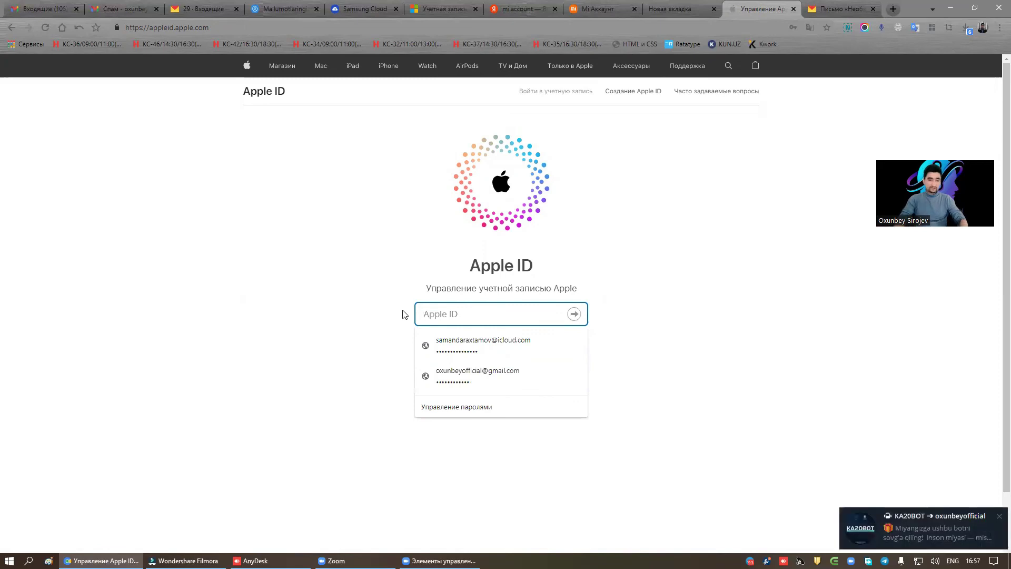
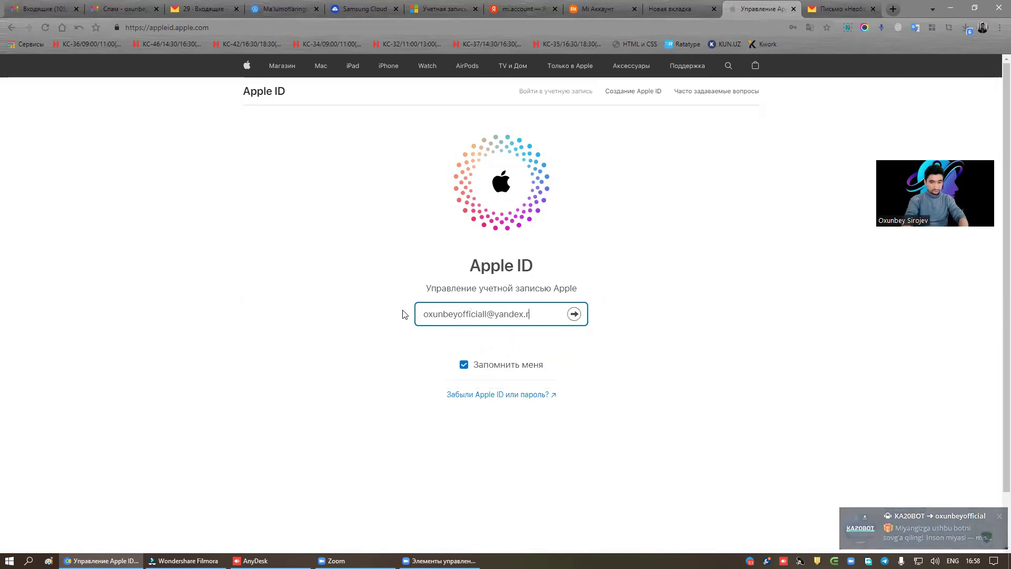
left_click(574, 314)
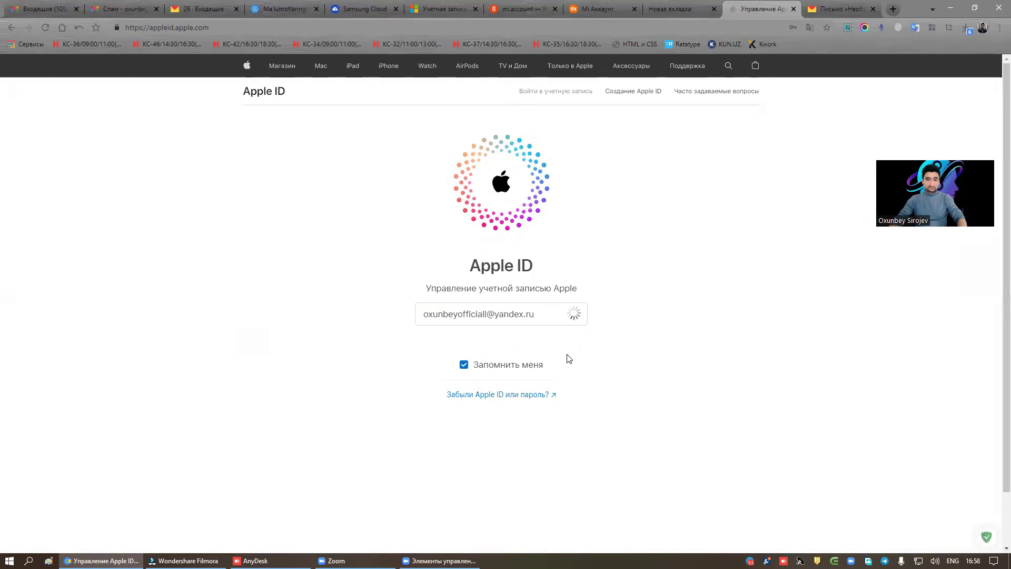
- Enter the account password in the Пароль field and submit it to sign in
left_click(448, 339)
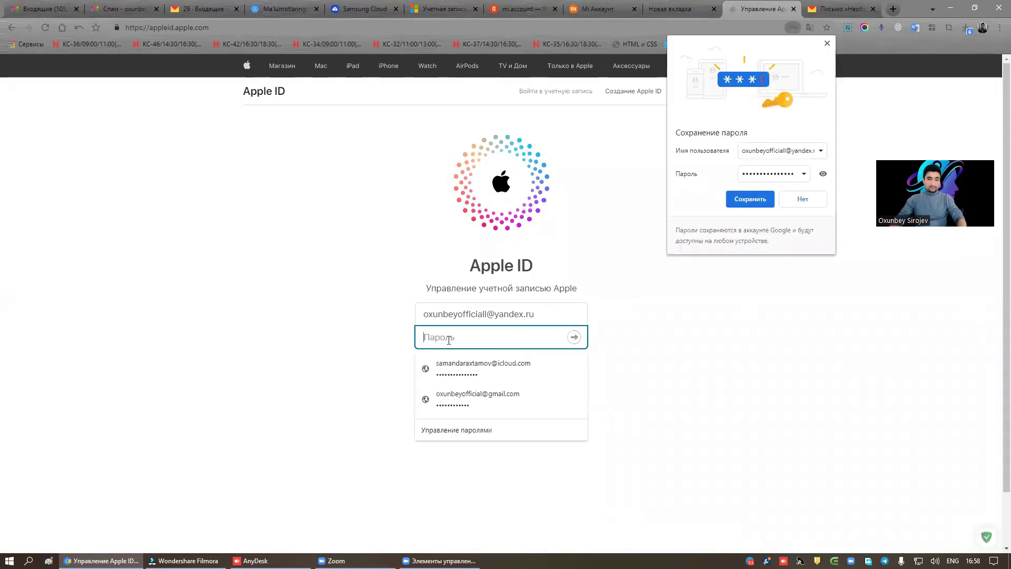
type("•")
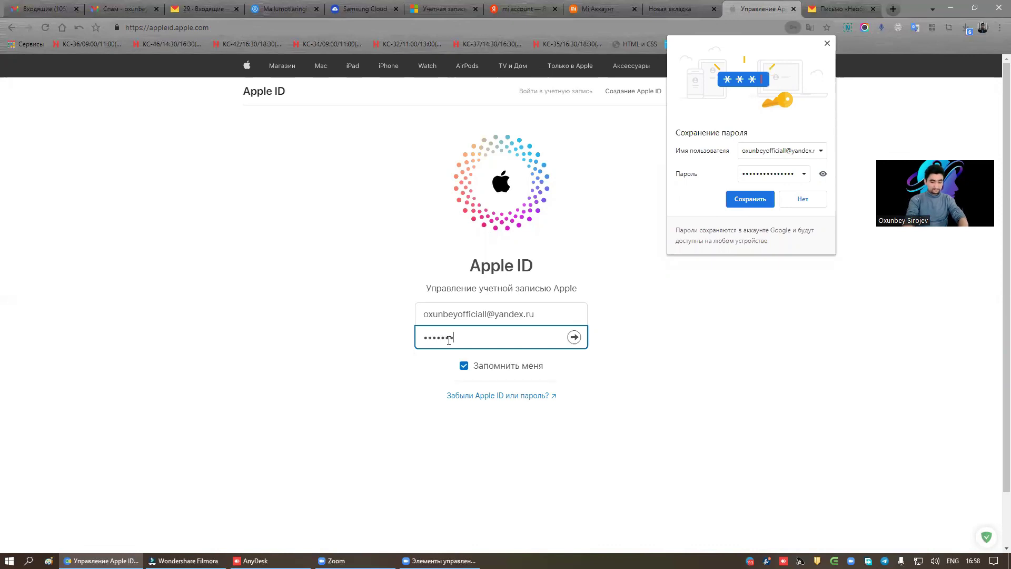
left_click(574, 337)
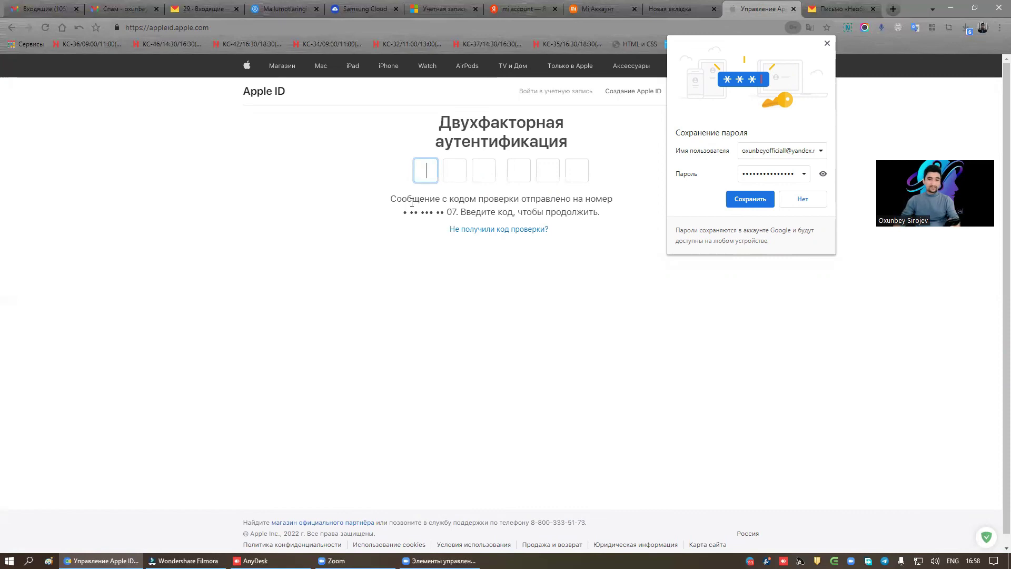
- Save the password in Chrome and enter the six-digit verification code from the SMS
left_click(749, 200)
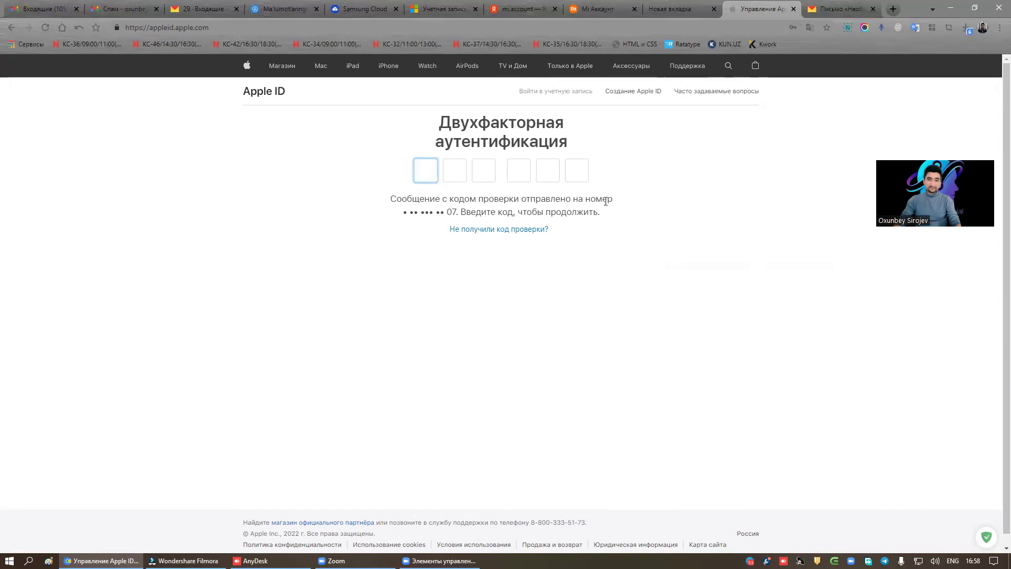
left_click_drag(448, 213, 454, 215)
left_click(671, 223)
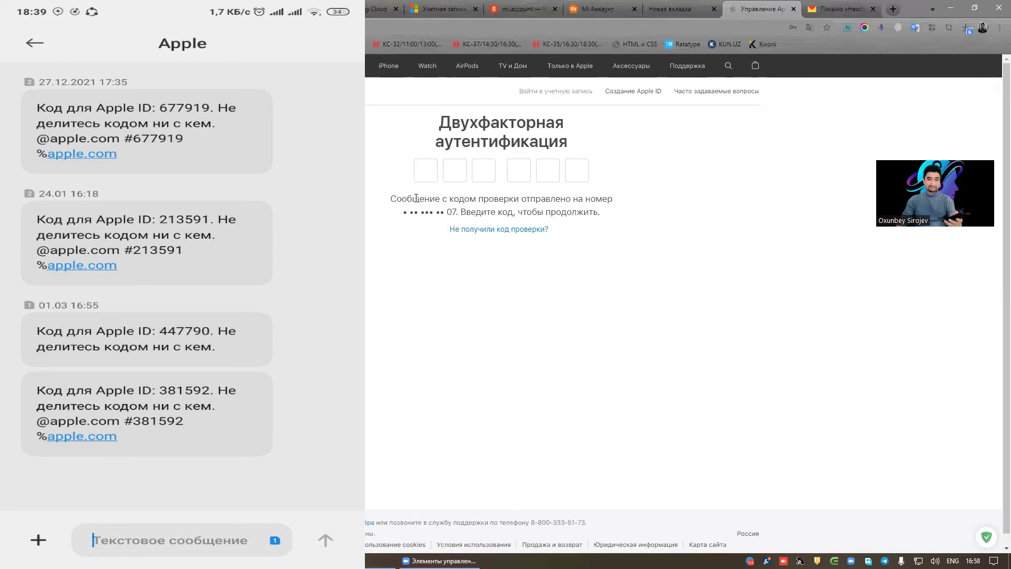
left_click(427, 177)
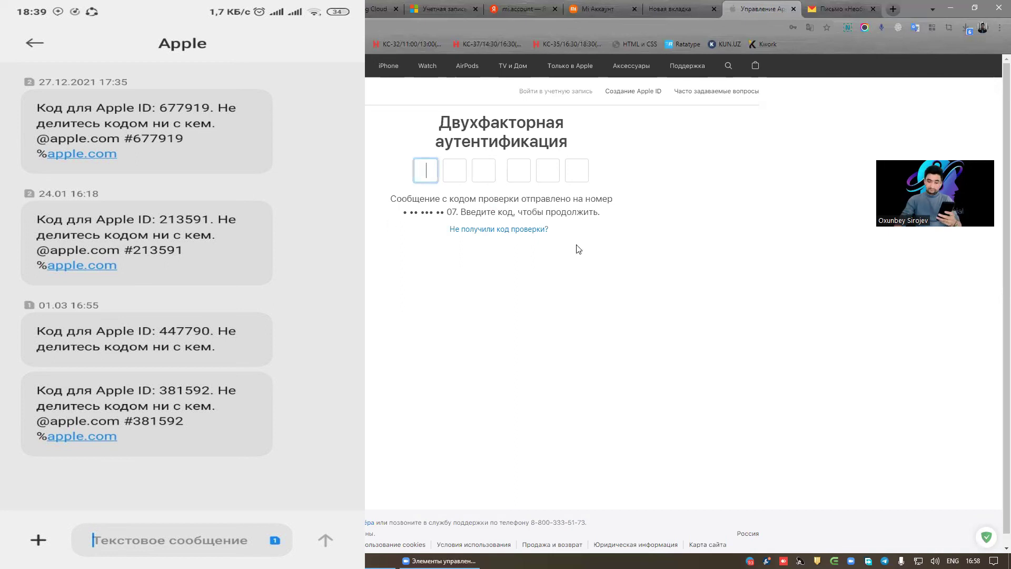
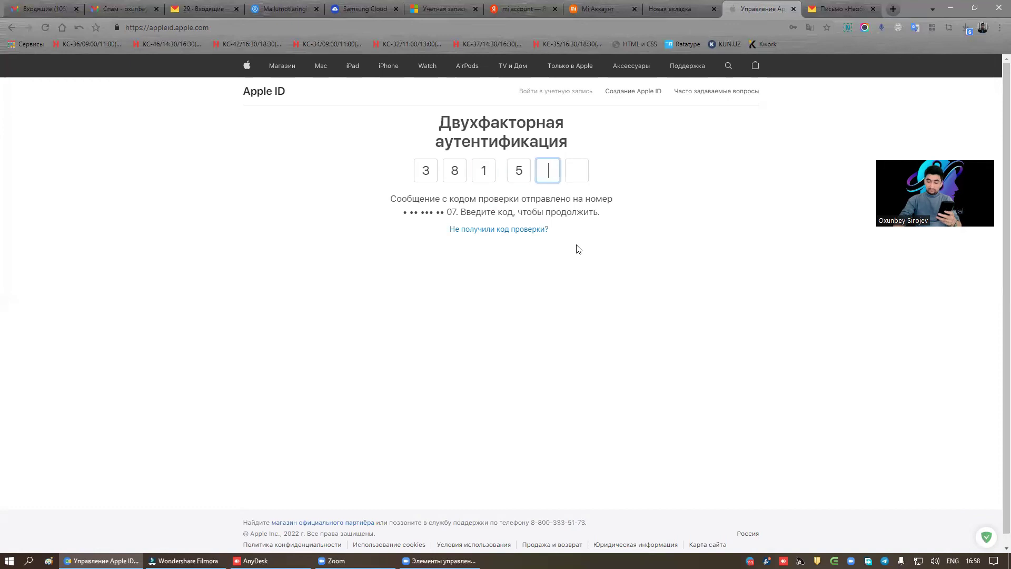